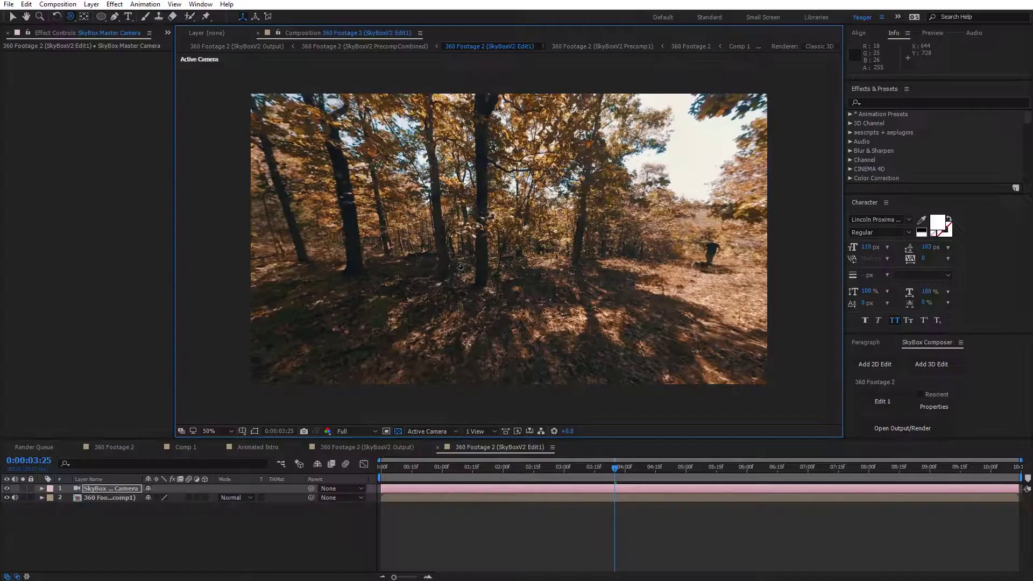
Orbit the finished demo composition to reveal the logo layer.
left_click_drag(635, 291, 510, 262)
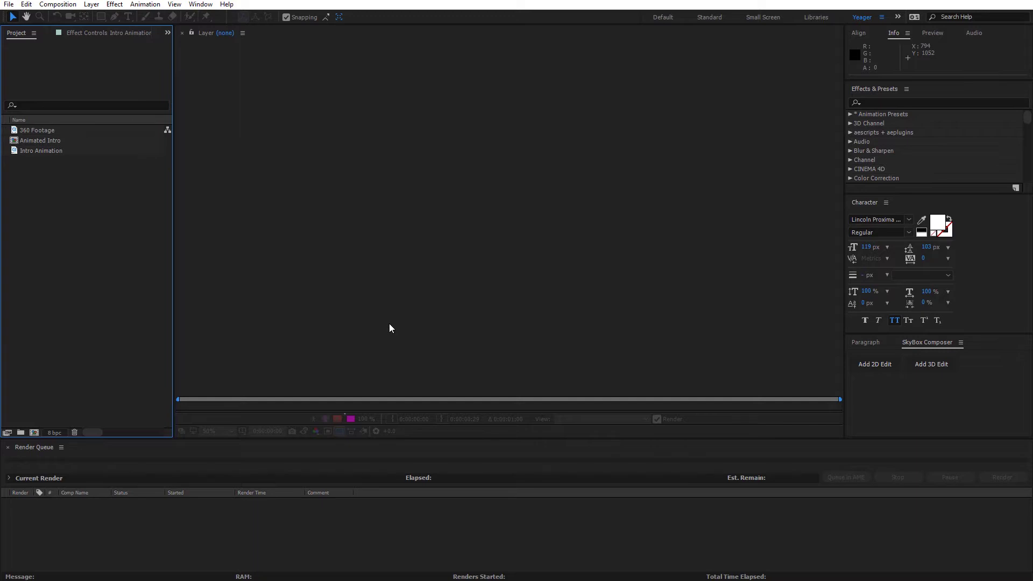
Build 360 Footage 2 from the 360 Footage and add a new empty 1024×1024 Comp 1.
left_click_drag(48, 130, 33, 431)
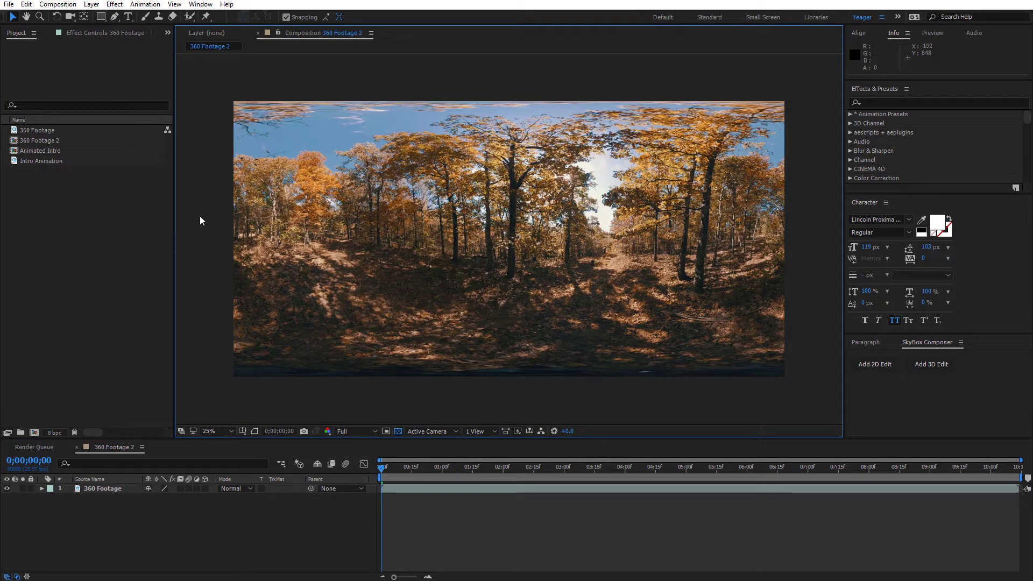
left_click(34, 433)
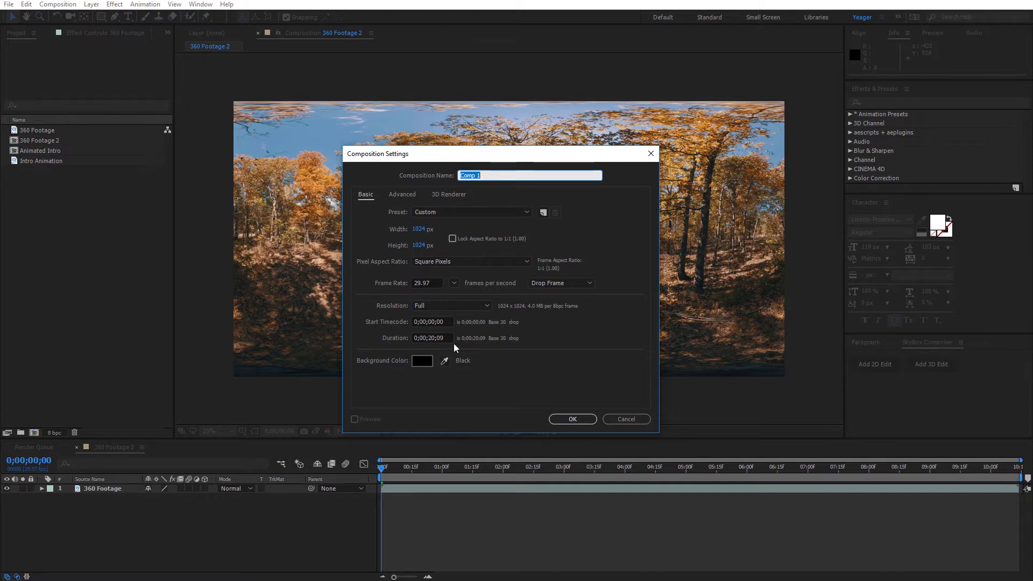
left_click(564, 419)
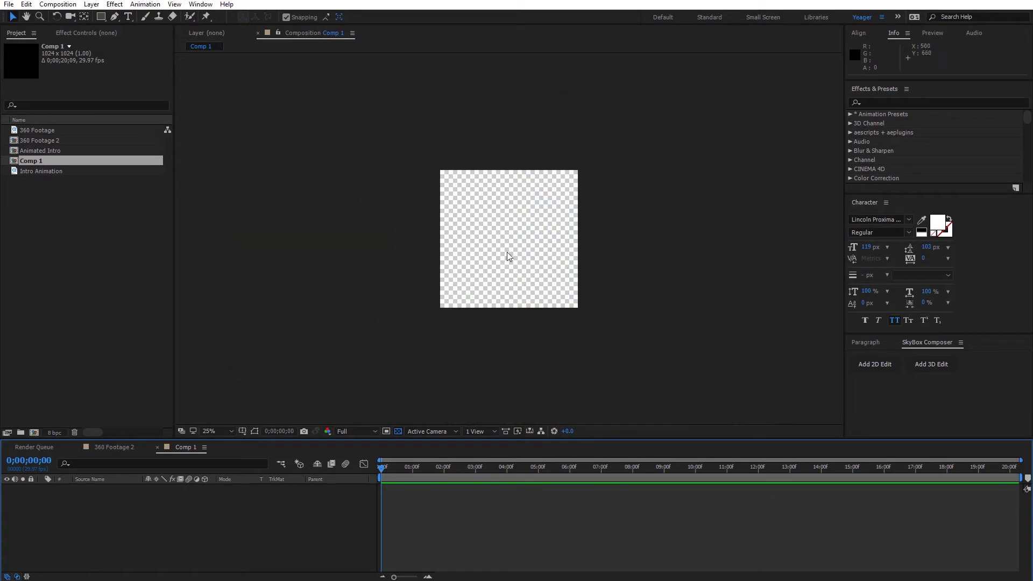
Add a comp-sized red solid, Red Solid 1, filling the 1024×1024 Comp 1 frame.
key("period")
key("period")
right_click(306, 205)
mouse_move(333, 212)
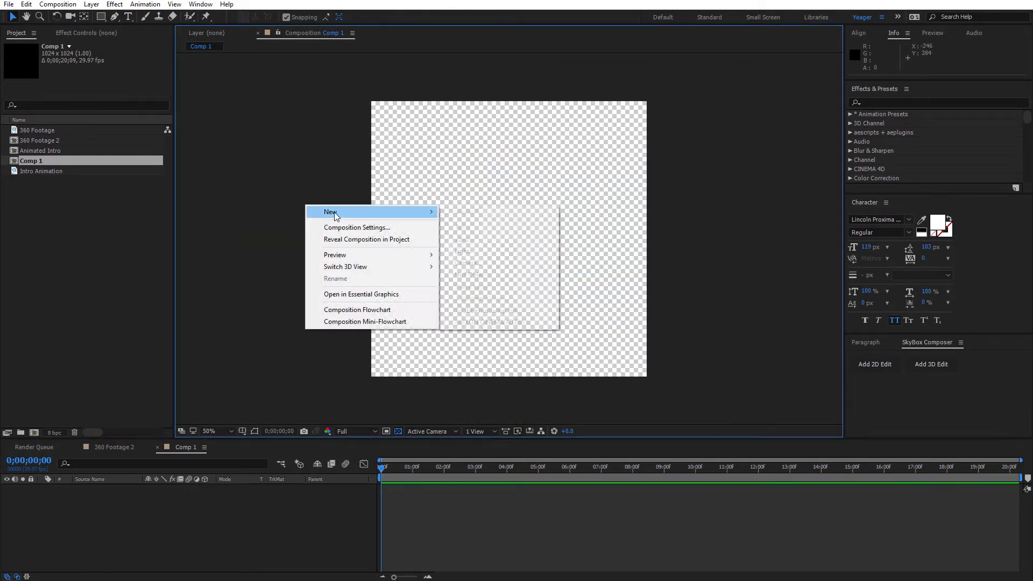
left_click(480, 241)
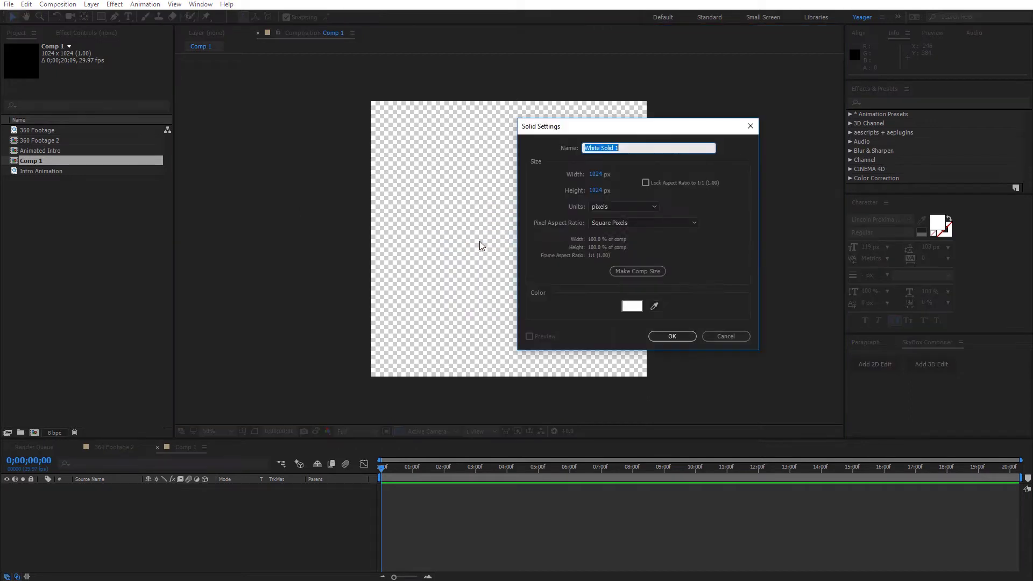
left_click(626, 307)
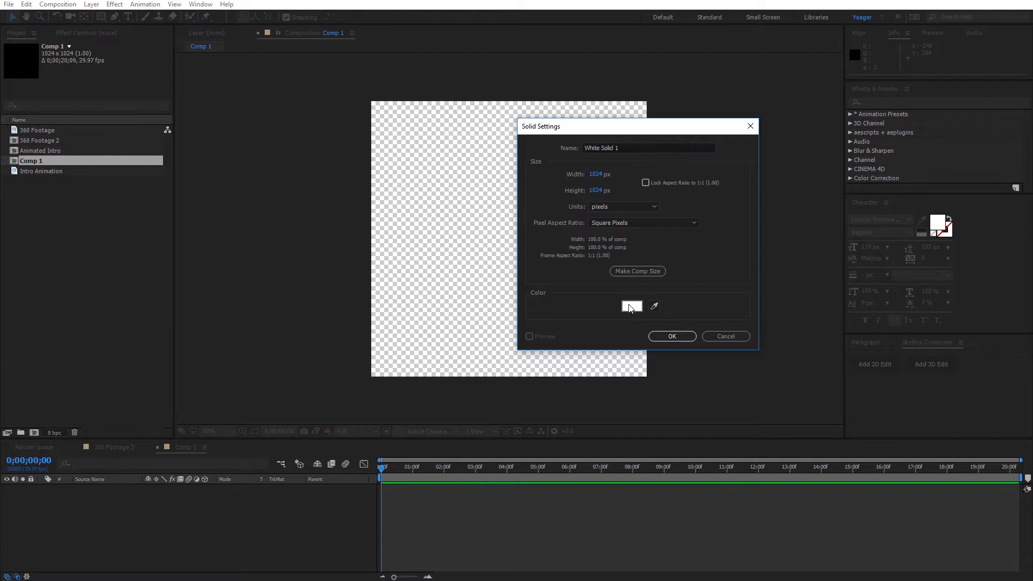
left_click_drag(700, 365, 755, 328)
left_click(830, 309)
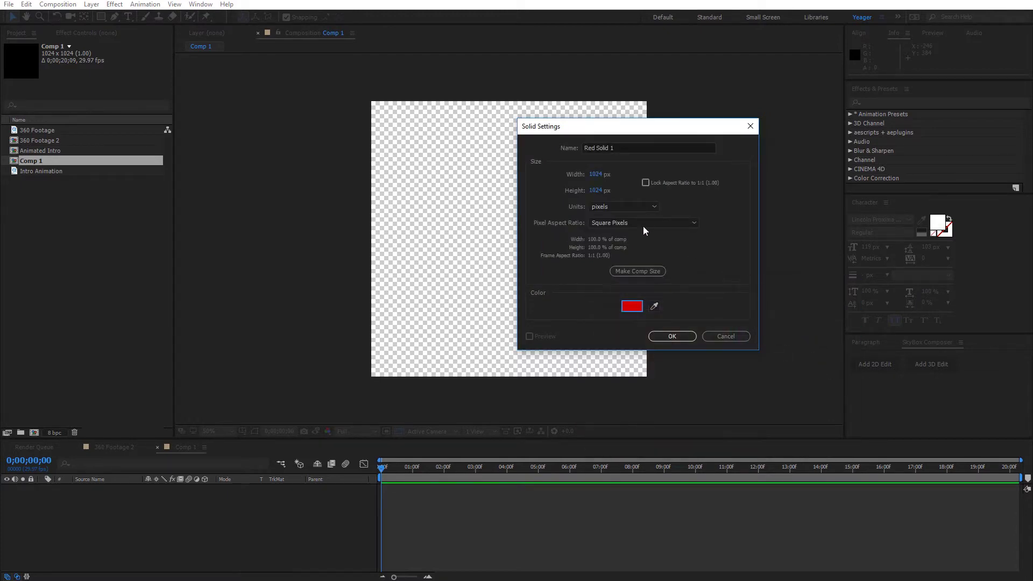
left_click(625, 272)
left_click(686, 335)
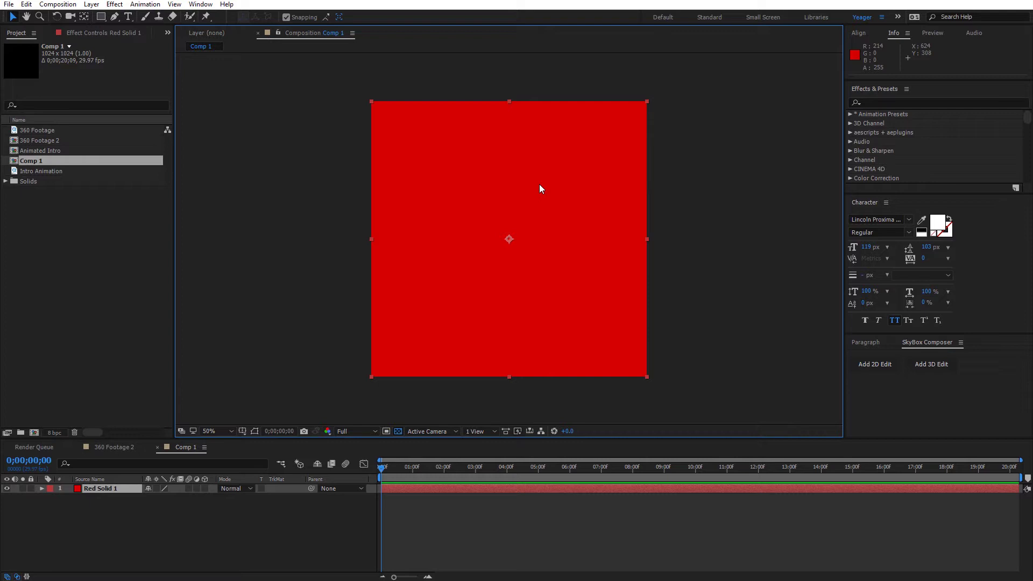
Mask Red Solid 1 into a circle with a fitted ellipse, then return to 360 Footage 2.
left_click(101, 16)
left_click_drag(101, 19, 136, 40)
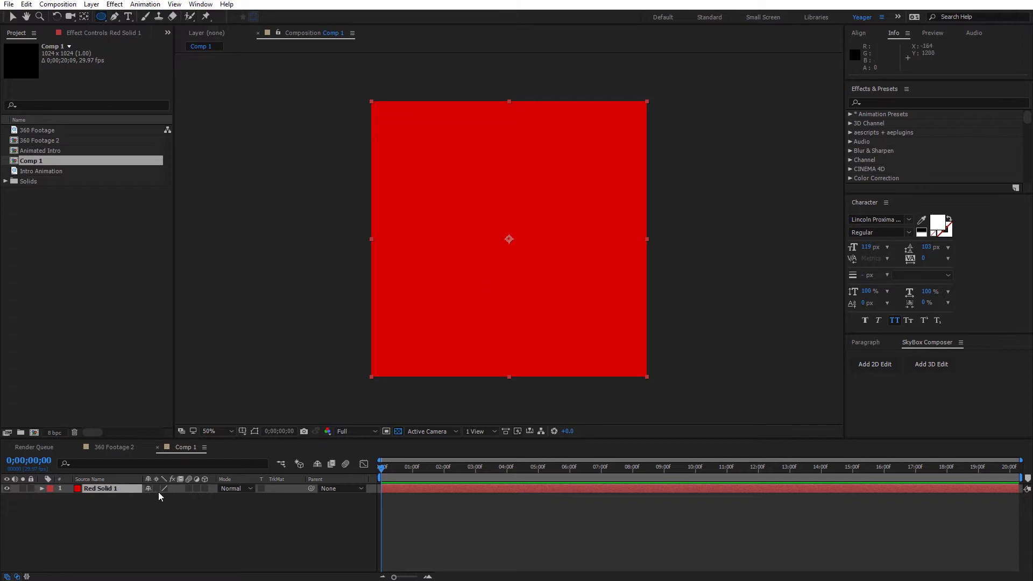
double_click(100, 17)
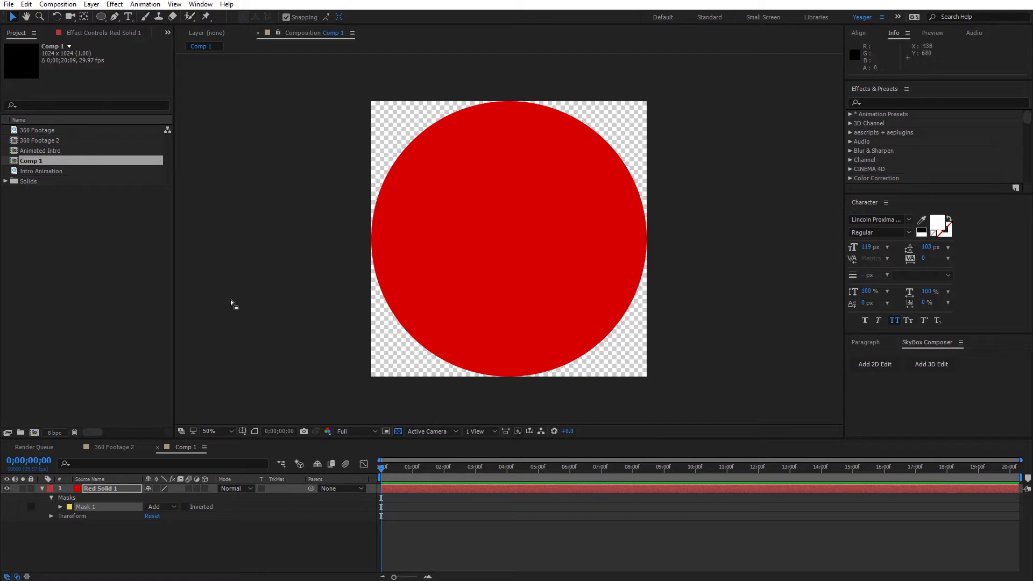
left_click(115, 448)
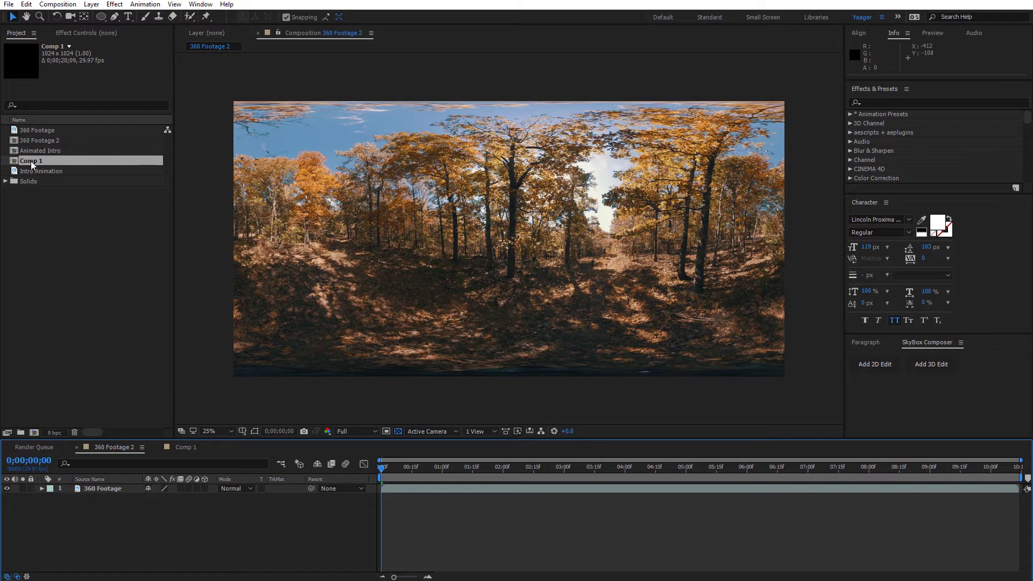
Layer Comp 1 above the forest footage and apply Mettle SkyBox Project 2D to it.
left_click_drag(26, 163, 128, 488)
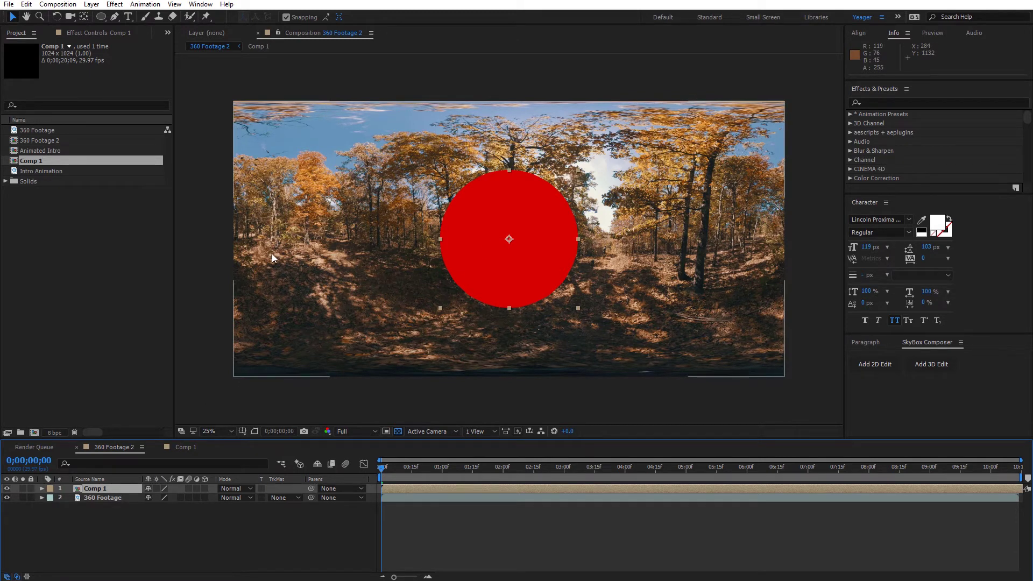
left_click(115, 5)
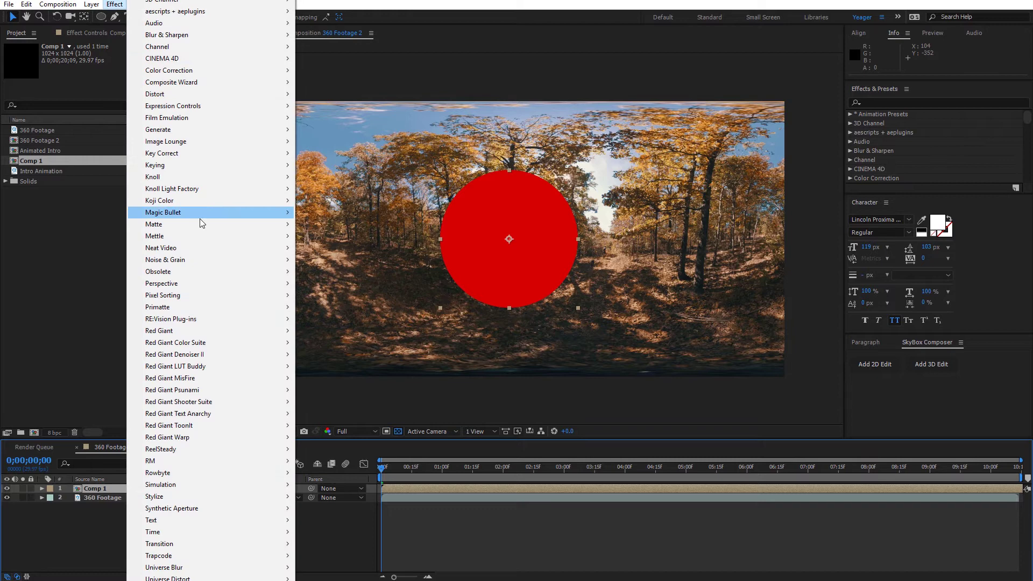
mouse_move(207, 237)
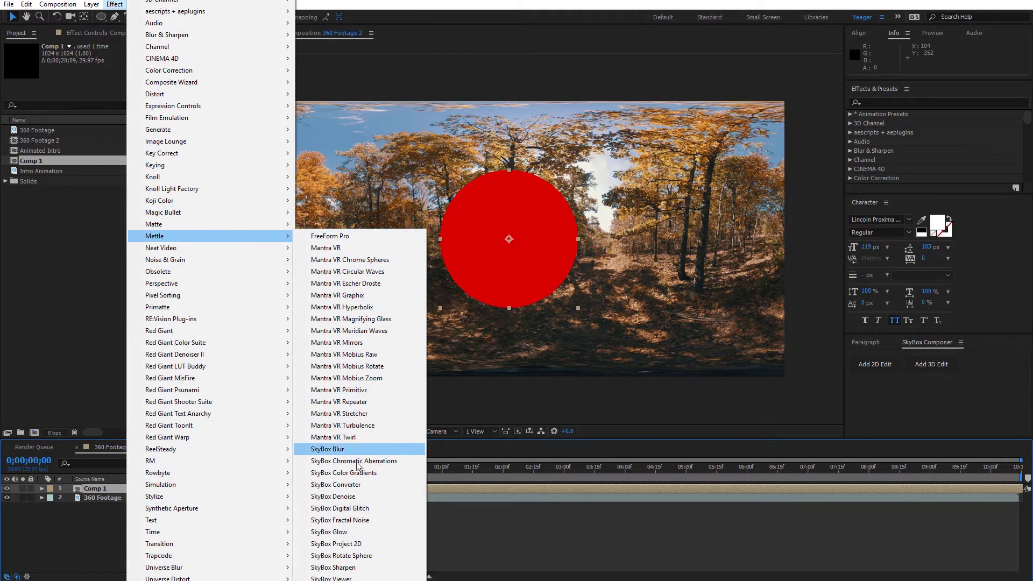
left_click(367, 544)
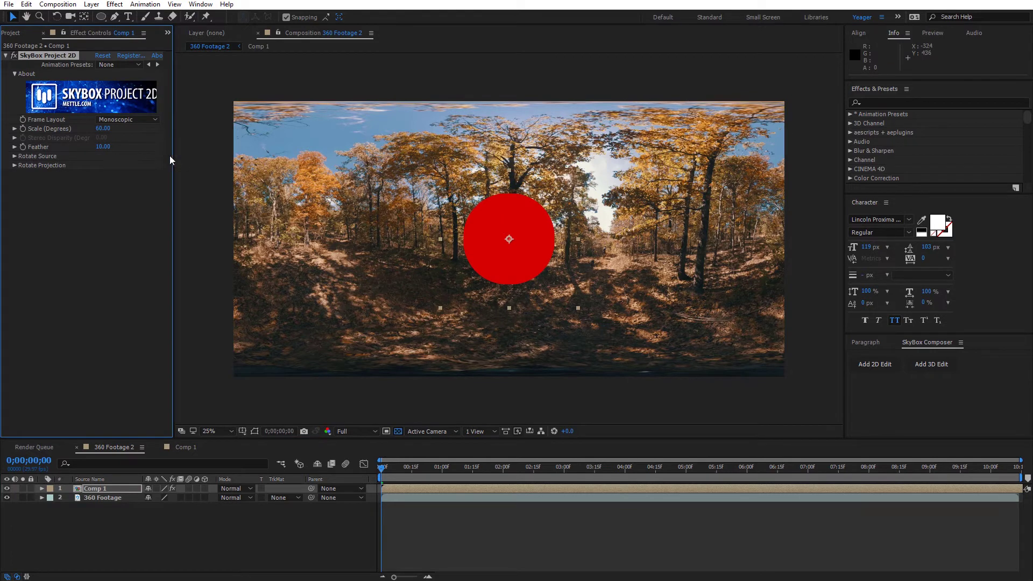
Set Comp 1's SkyBox Project 2D Scale (Degrees) to 180.
left_click(103, 129)
type("180")
key("Return")
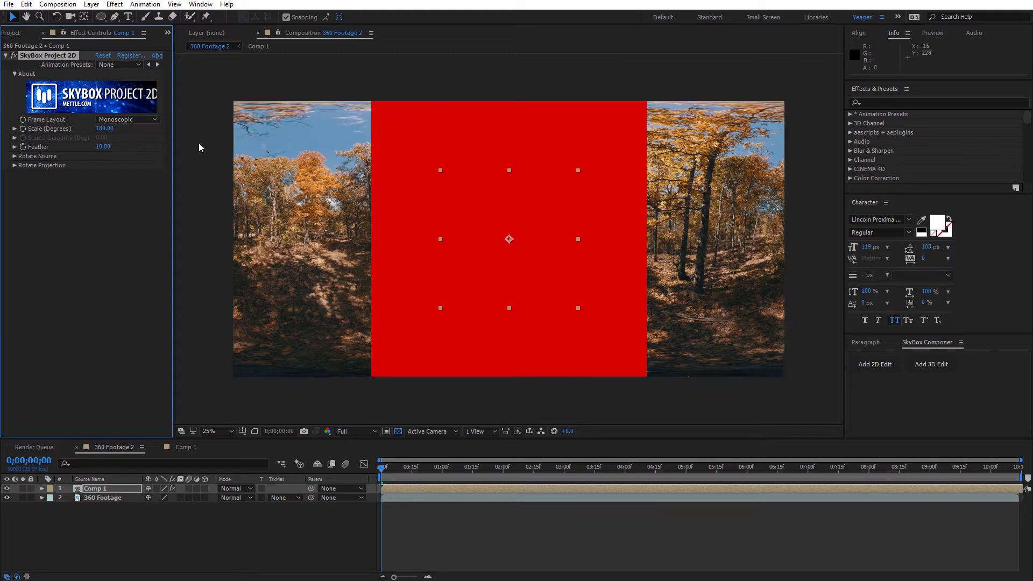
mouse_move(104, 128)
left_mouse_down()
mouse_move(54, 129)
mouse_move(116, 128)
left_mouse_up()
left_click(13, 33)
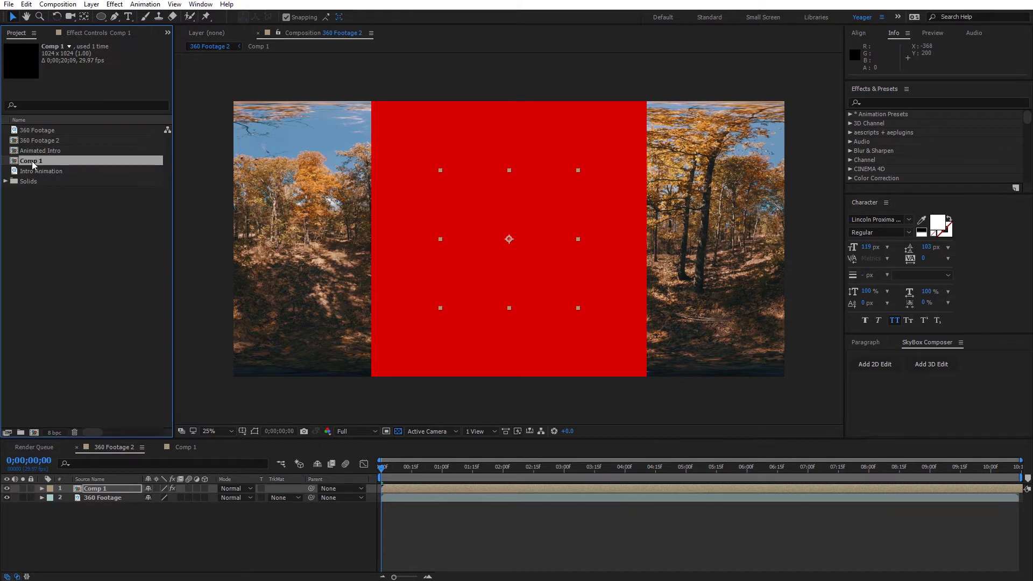
Open the Animated Intro composition and preview its logo animation.
left_click(26, 151)
double_click(26, 151)
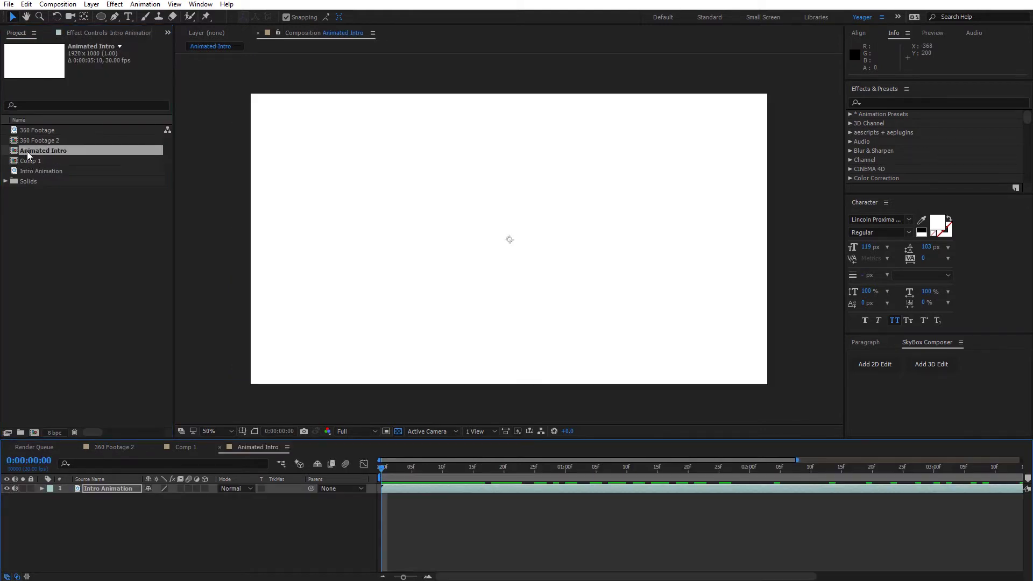
left_click_drag(385, 469, 645, 477)
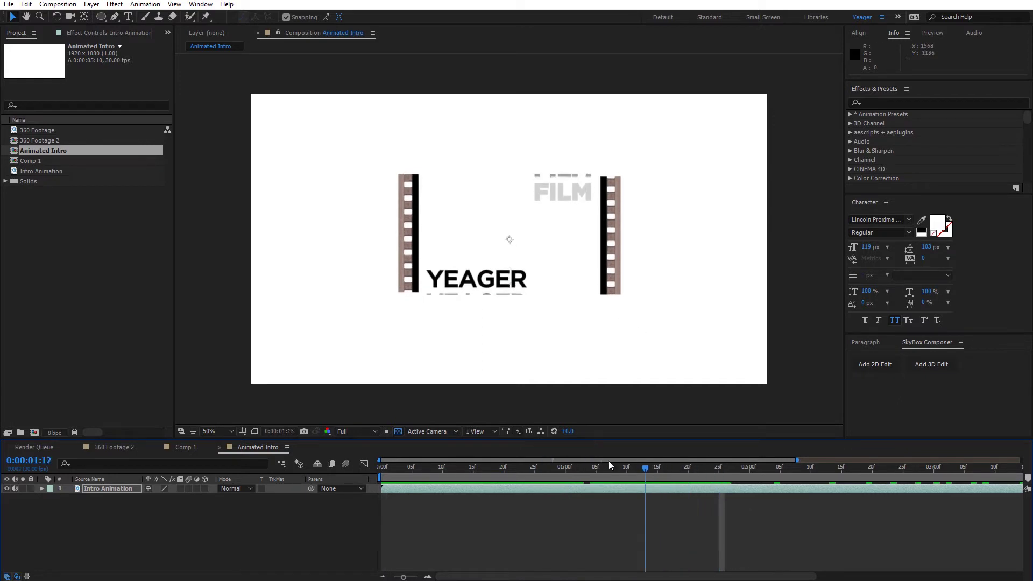
key("Home")
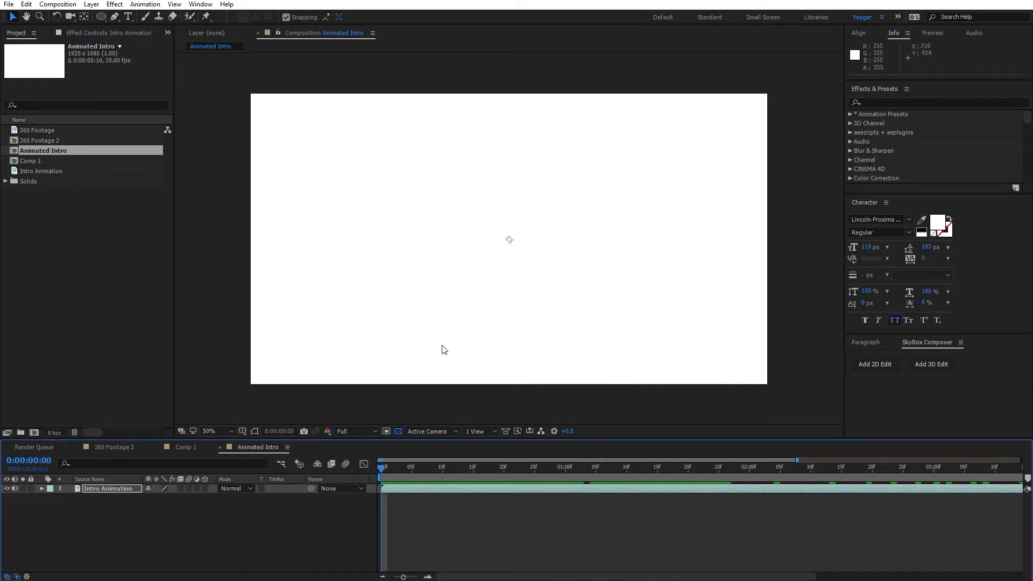
Add Animated Intro as the top layer of 360 Footage 2 and move to 0;00;02;11.
left_click(115, 446)
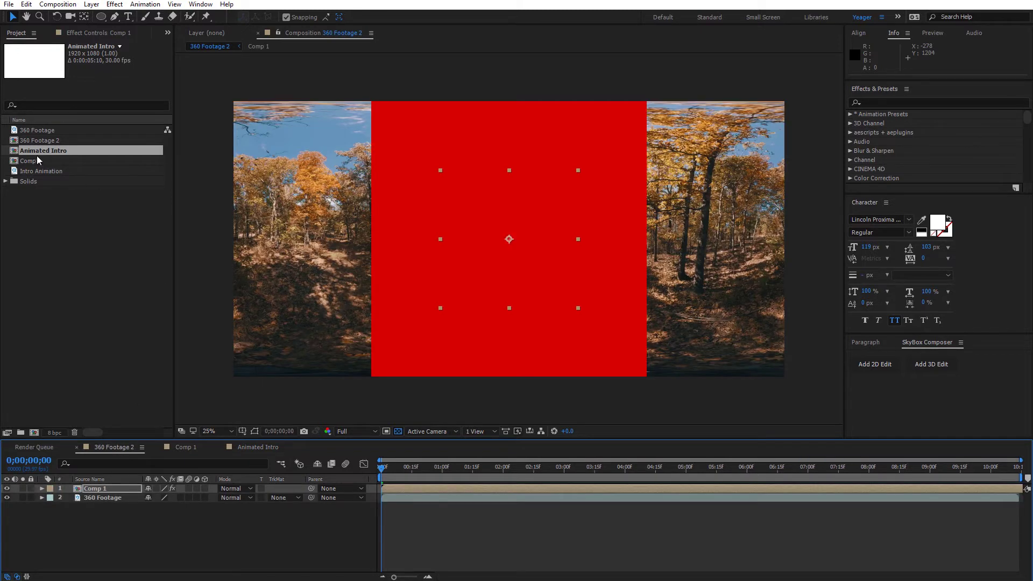
left_click_drag(26, 149, 106, 483)
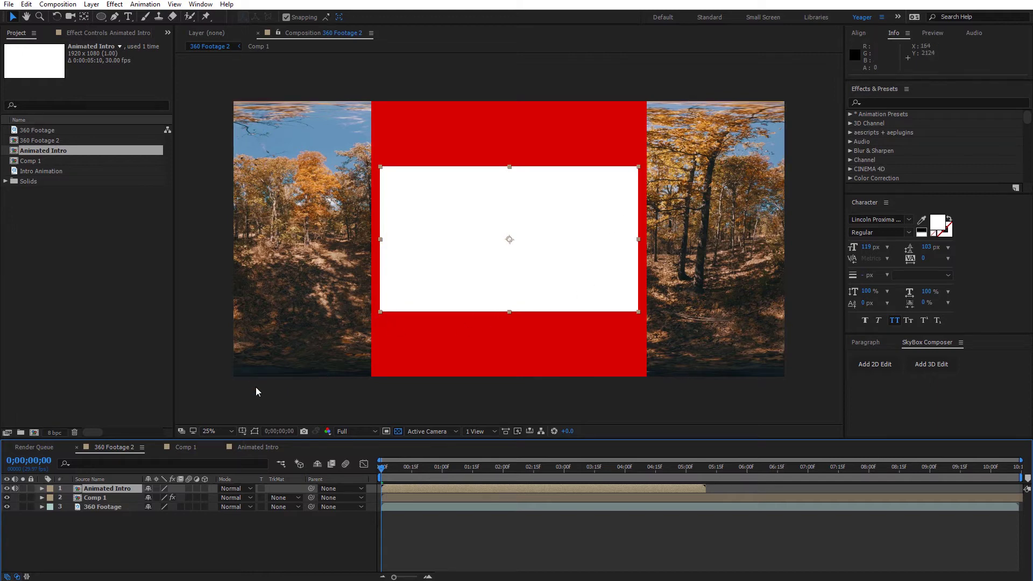
left_click(425, 467)
left_click_drag(433, 469, 524, 473)
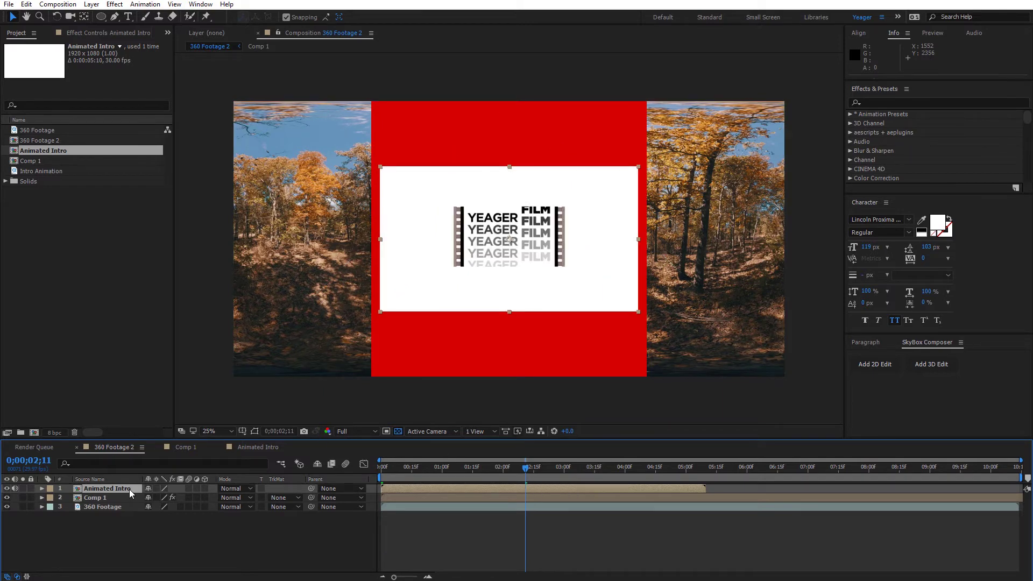
Apply SkyBox Project 2D to Animated Intro with Scale (Degrees) at 76.
left_click(113, 5)
mouse_move(194, 242)
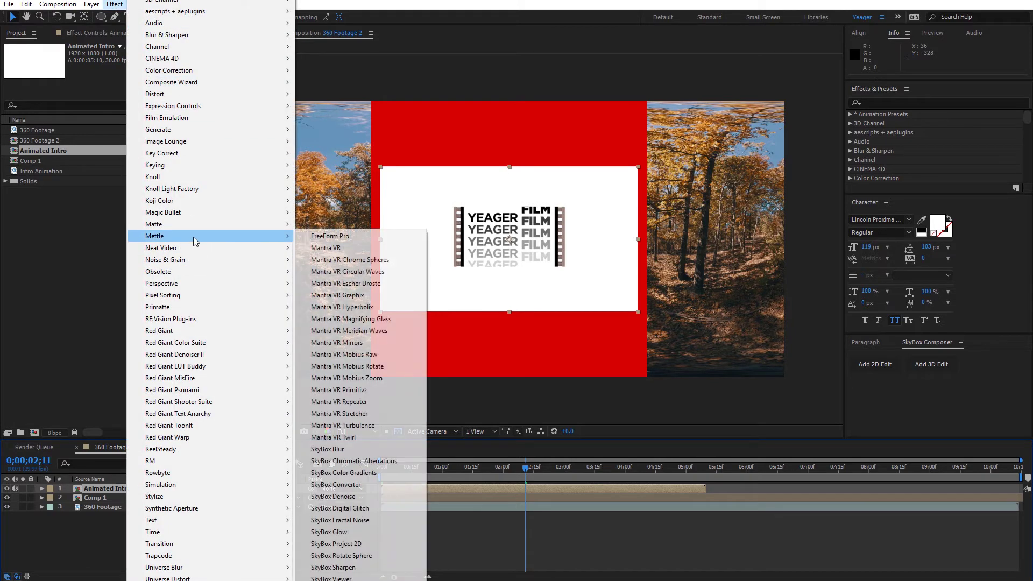
left_click(363, 543)
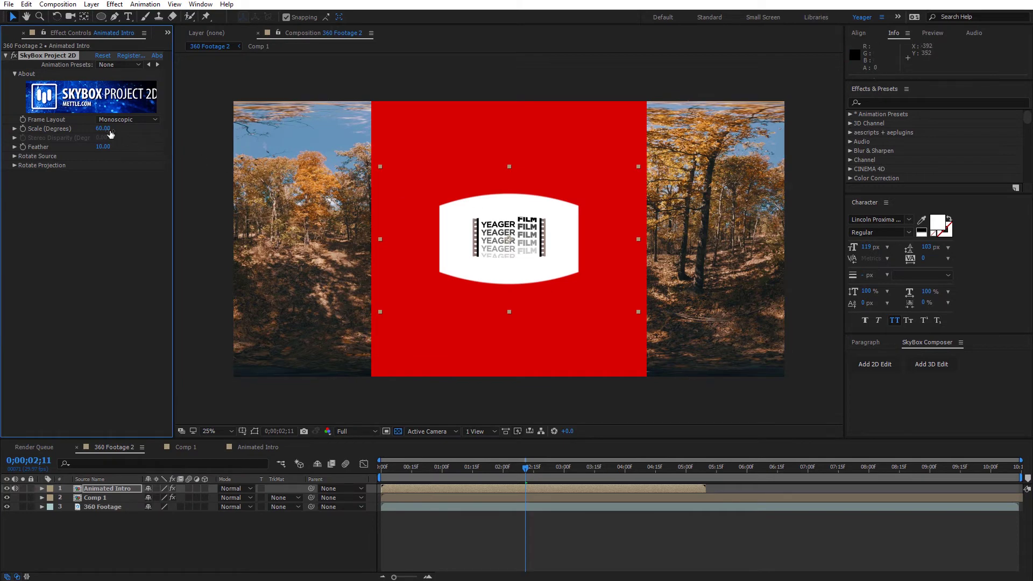
left_click_drag(111, 133, 124, 129)
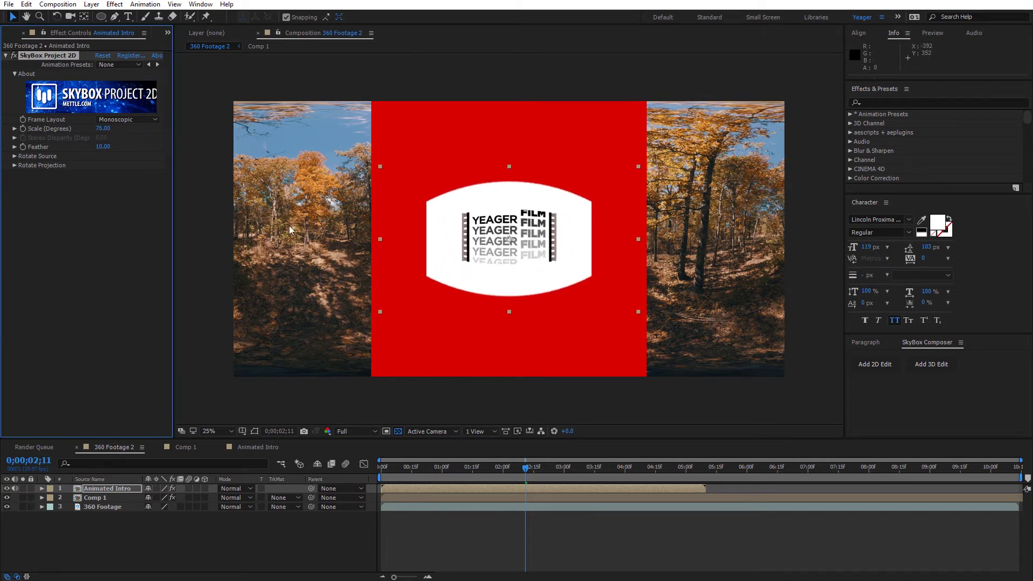
Give Comp 1 a white Fill effect ordered above its SkyBox Project 2D.
left_click(98, 498)
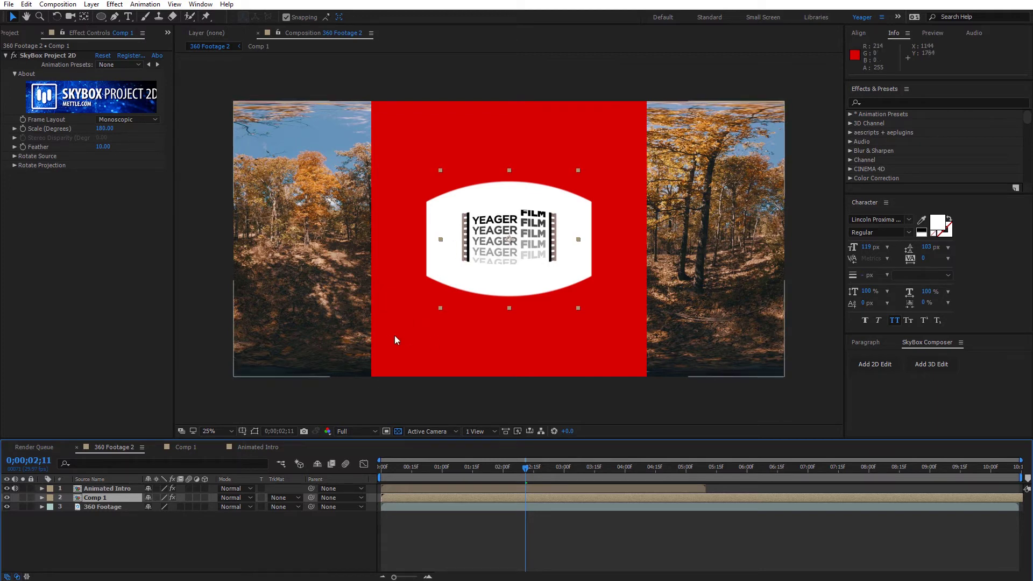
left_click(115, 4)
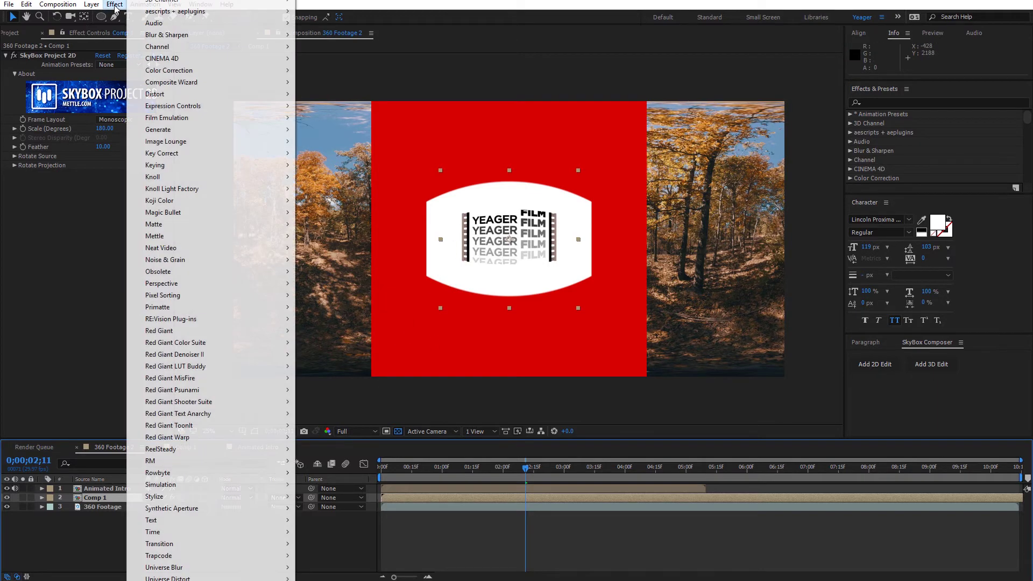
mouse_move(192, 135)
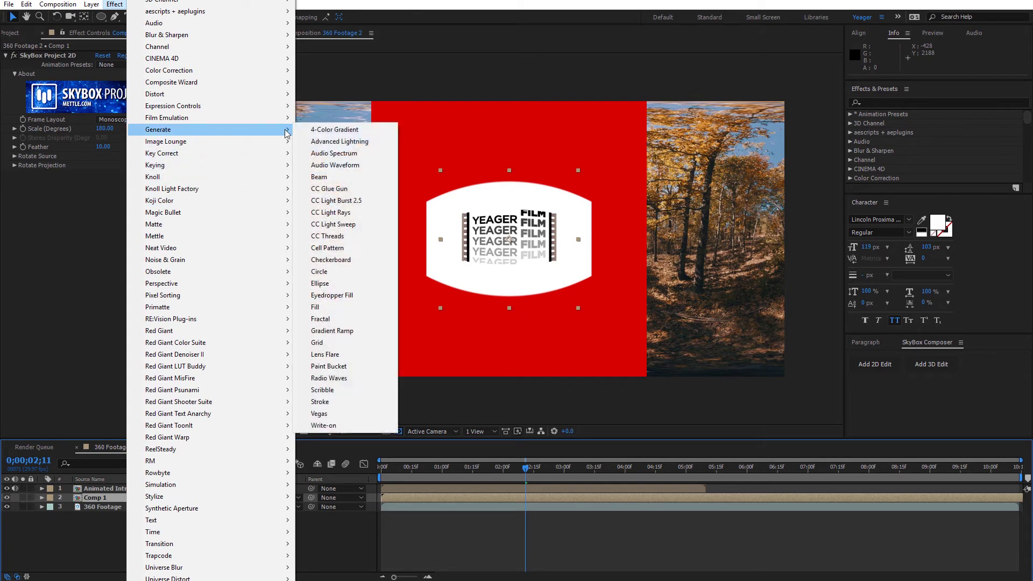
left_click(334, 309)
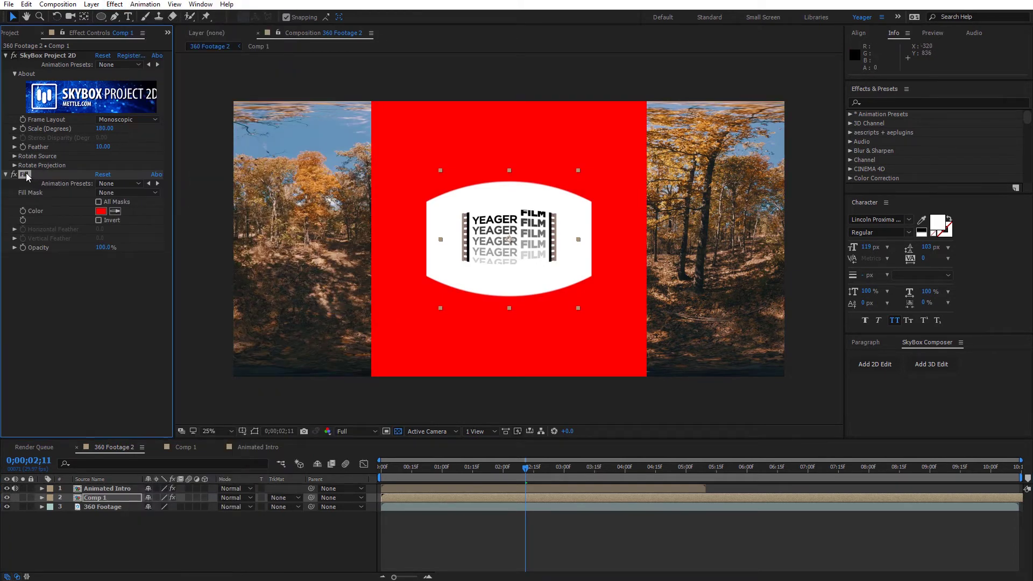
left_click_drag(26, 177, 47, 56)
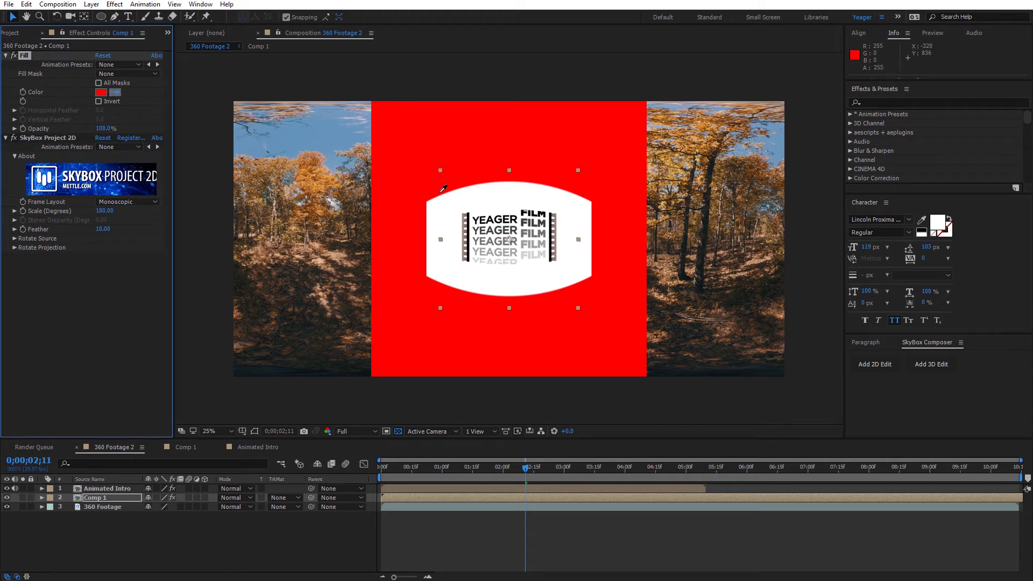
left_click(501, 201)
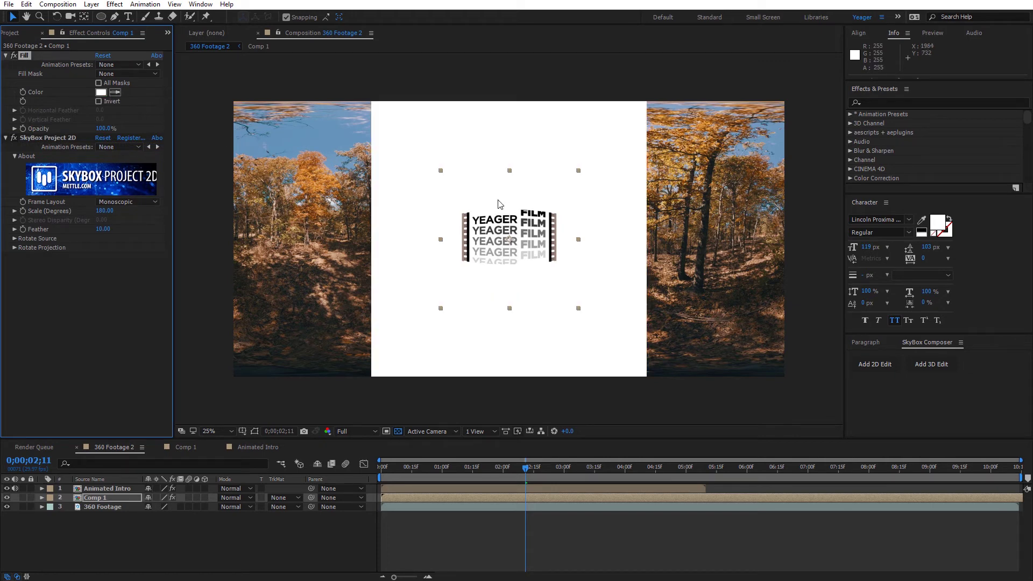
Scrub Animated Intro's SkyBox Scale (Degrees), comparing with the logo hidden, and settle on 95.
left_click(115, 490)
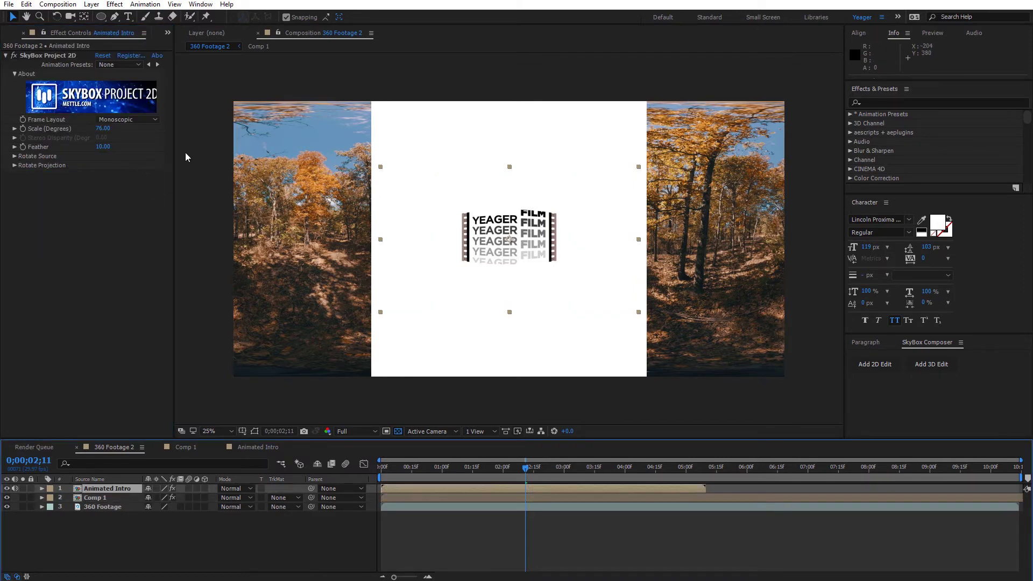
left_click_drag(100, 133, 153, 133)
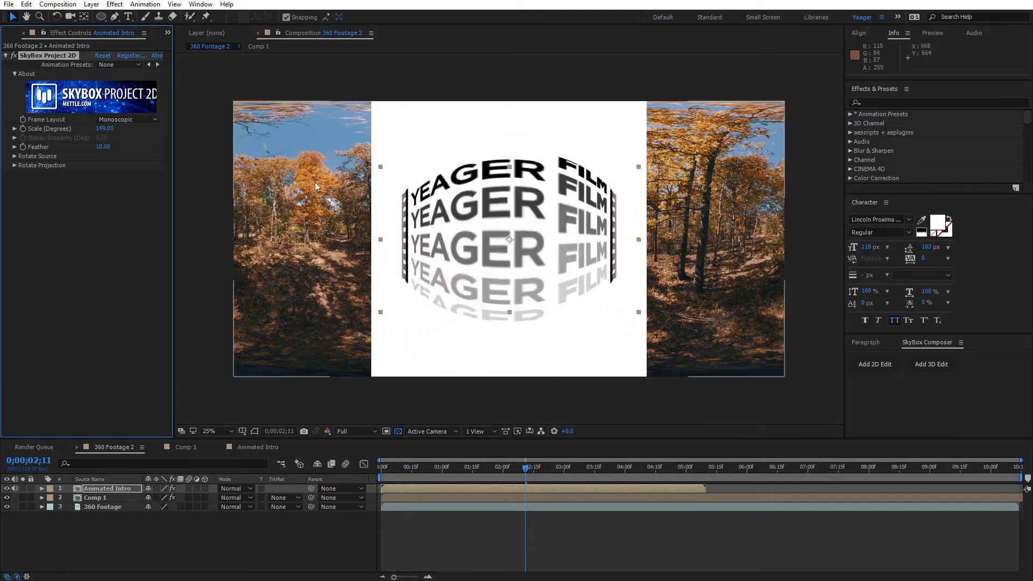
left_click_drag(109, 130, 76, 137)
left_click(97, 497)
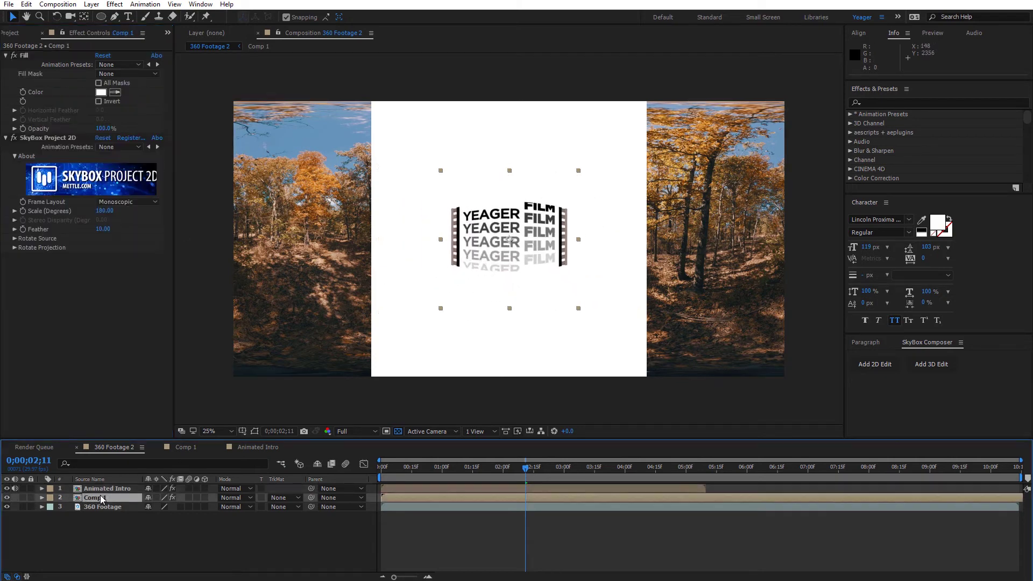
left_click(7, 489)
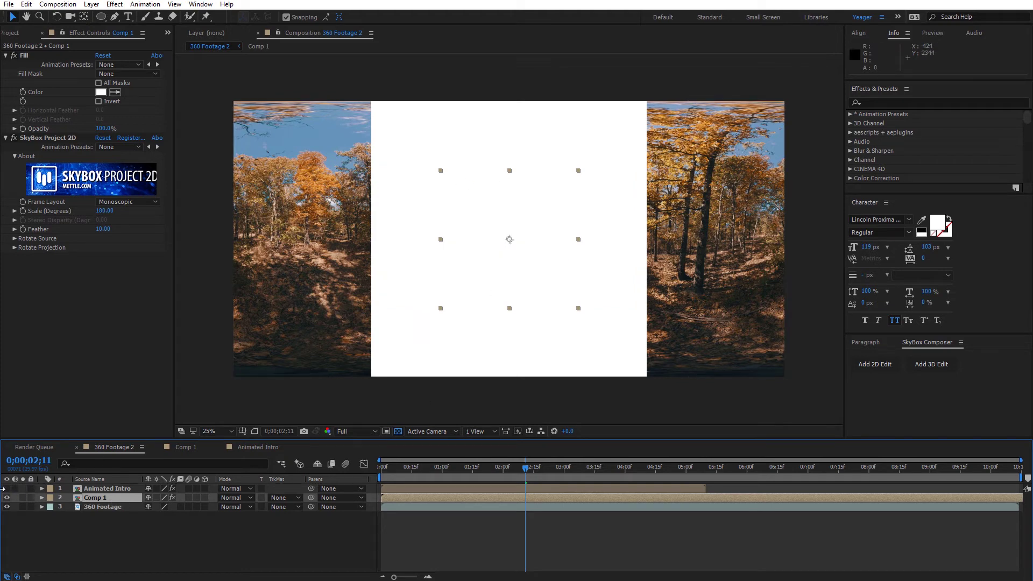
key("F2")
left_click(7, 488)
left_click(118, 488)
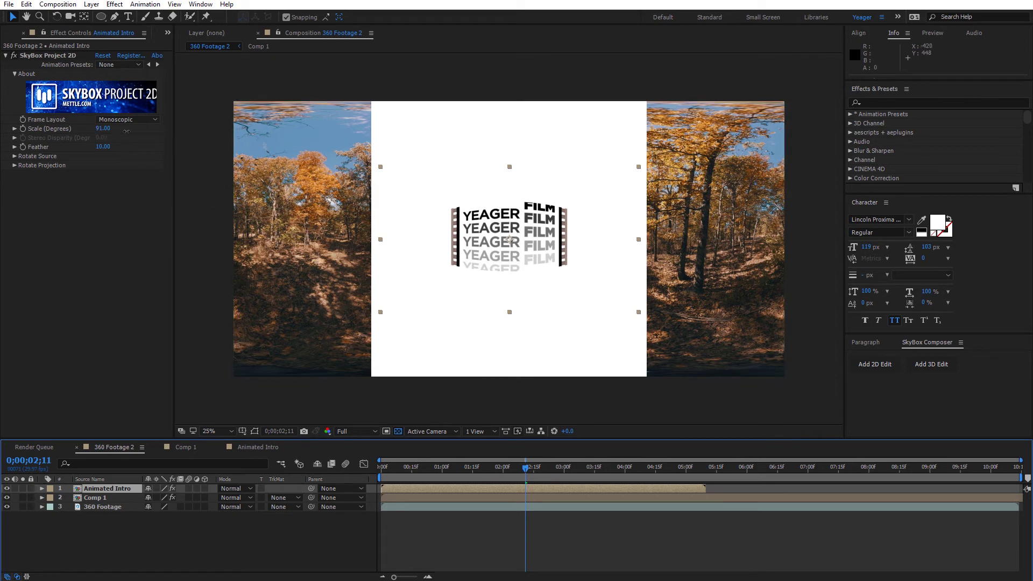
left_click_drag(126, 132, 182, 132)
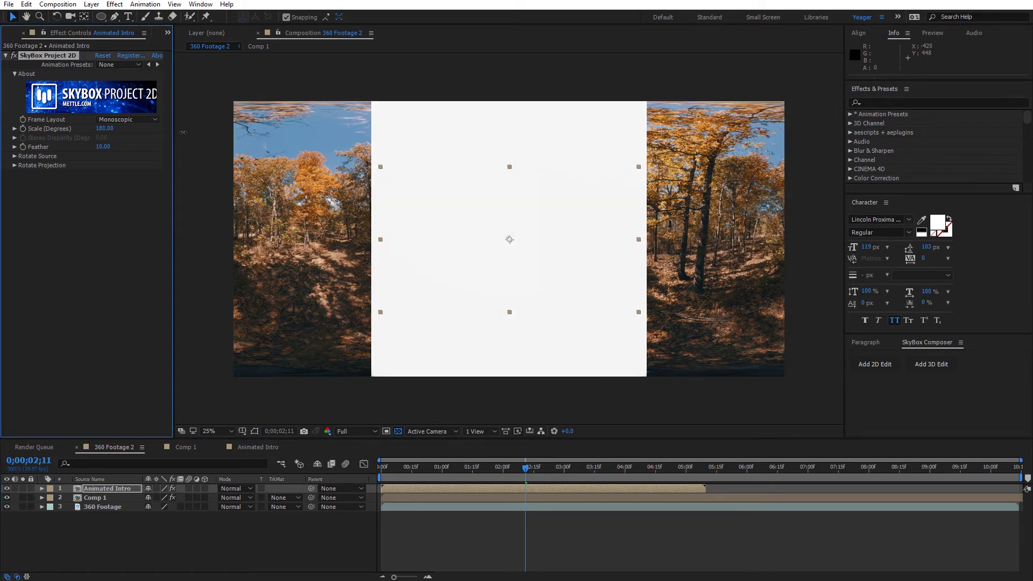
left_click_drag(187, 132, 151, 136)
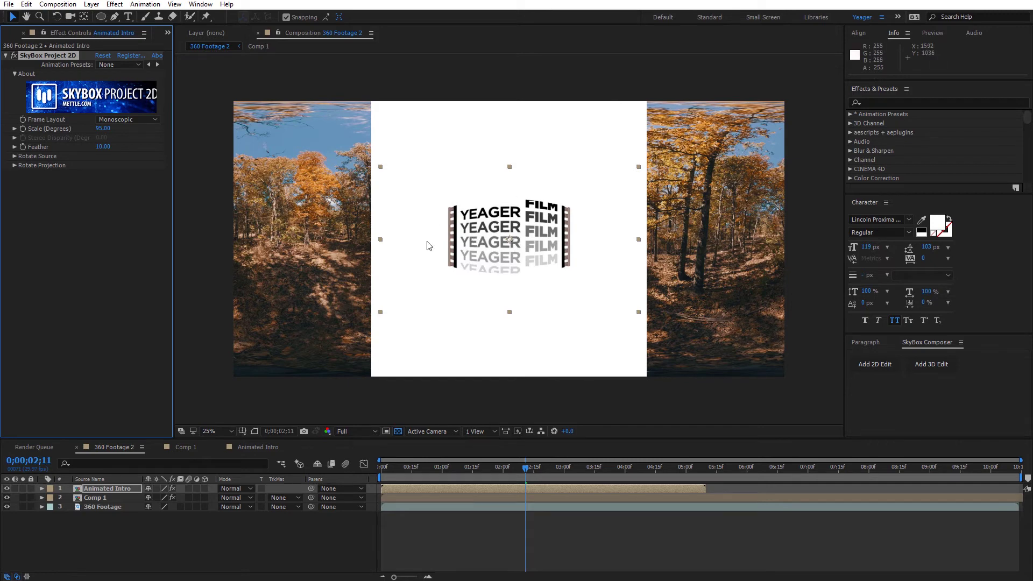
Set the Animated Intro layer's Projection Pan to 180°.
left_click(15, 166)
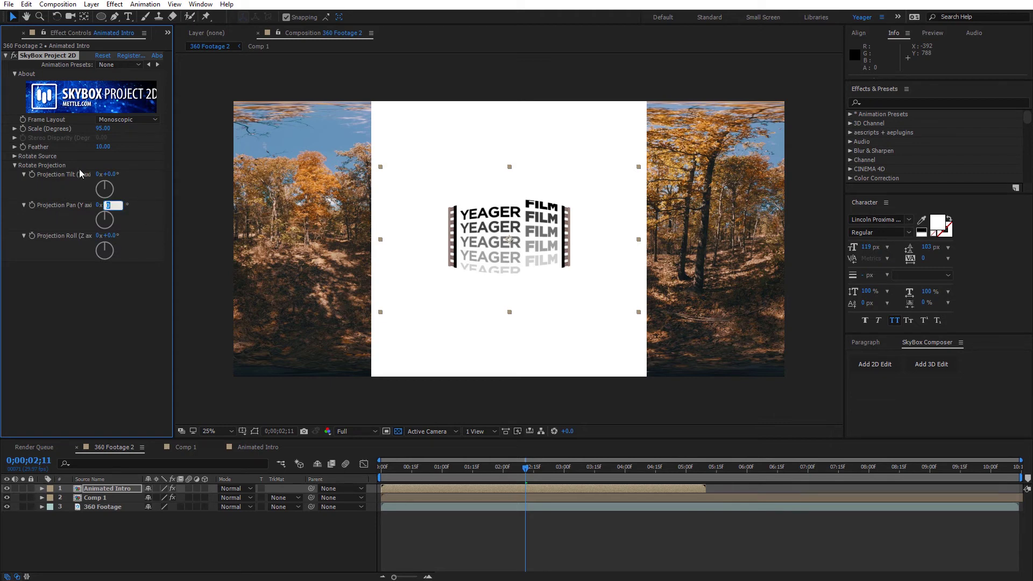
type("180")
key("Return")
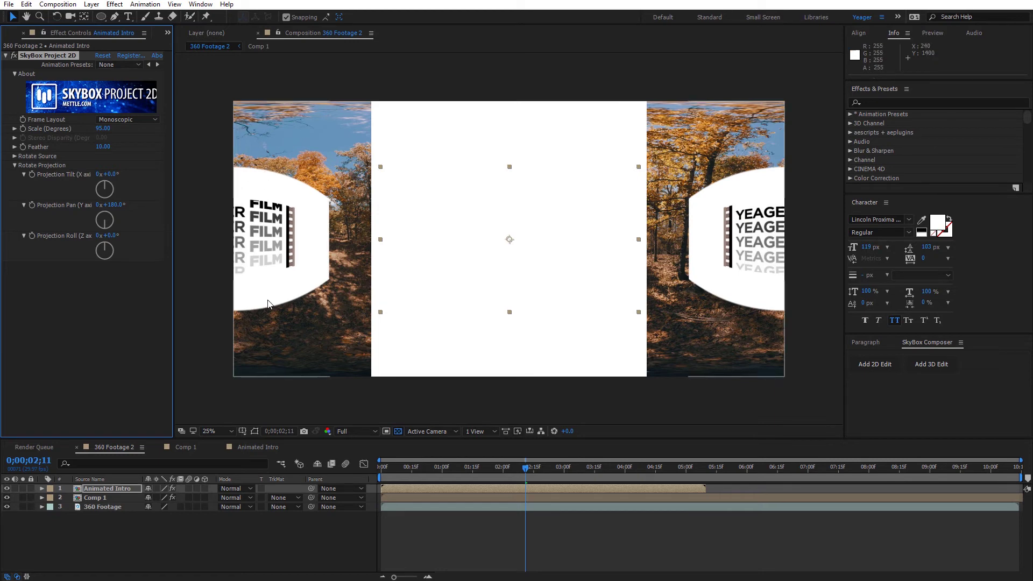
Set the Comp 1 white panel layer's Projection Pan to 180° as well.
left_click(99, 499)
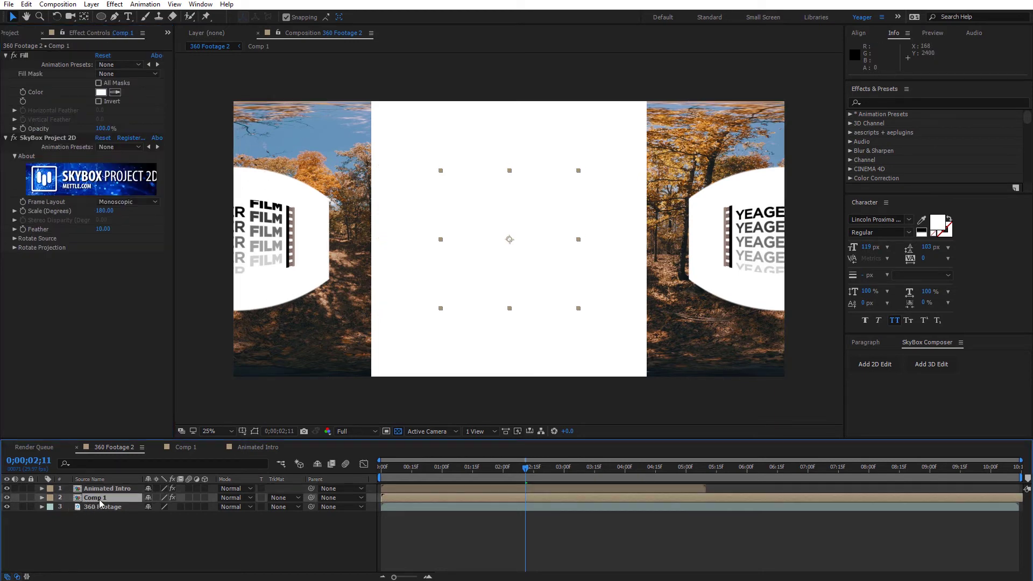
left_click(14, 248)
left_click(115, 288)
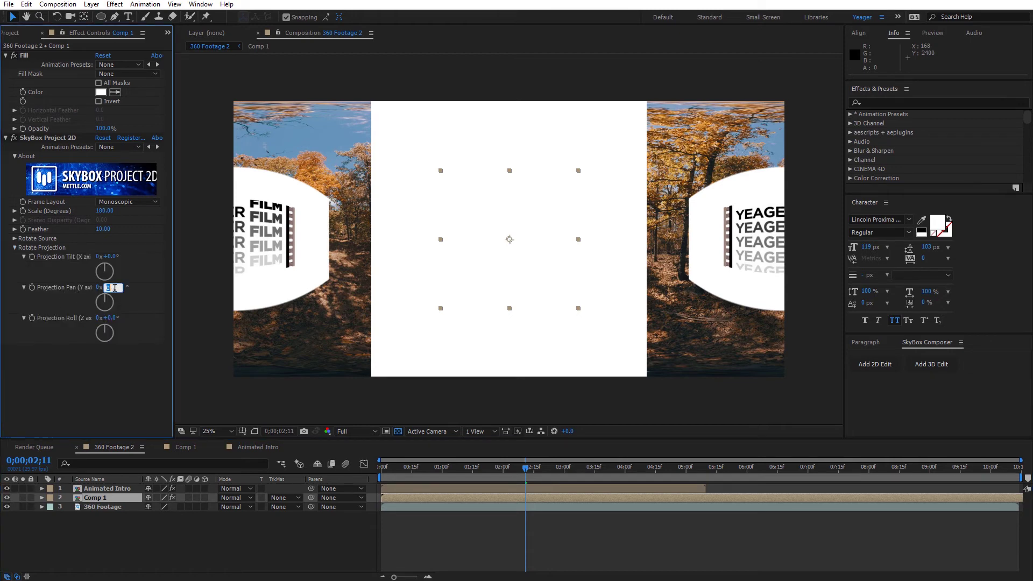
key("Return")
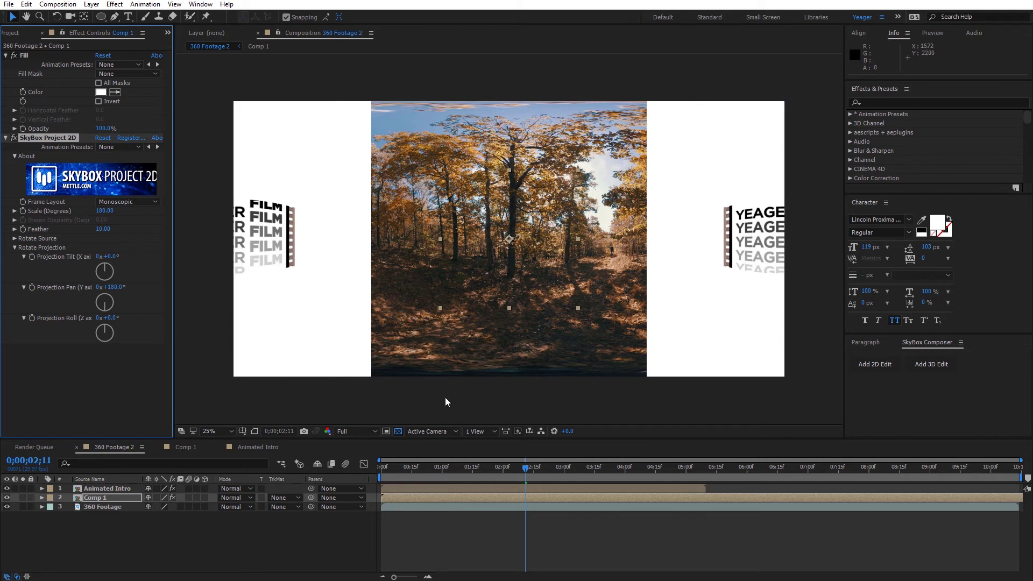
Generate a SkyBox 2D edit with 360 Footage 2 as the source composition.
left_click(408, 394)
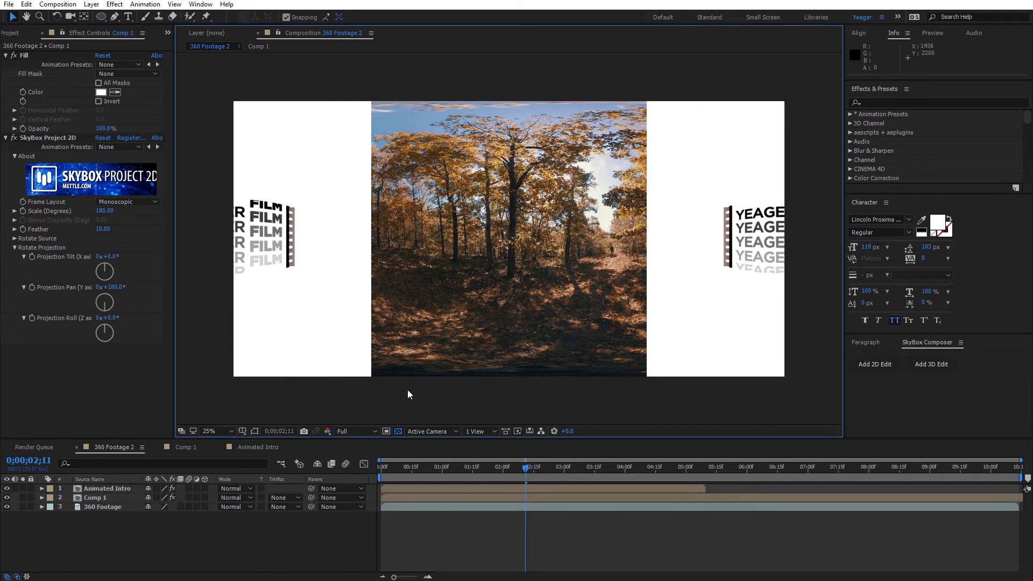
left_click(109, 449)
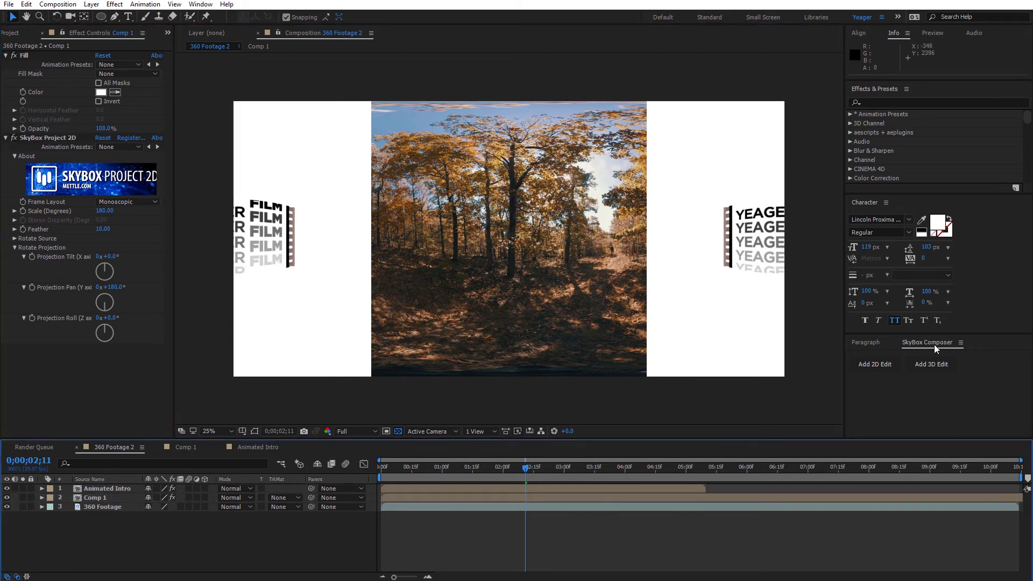
left_click(201, 4)
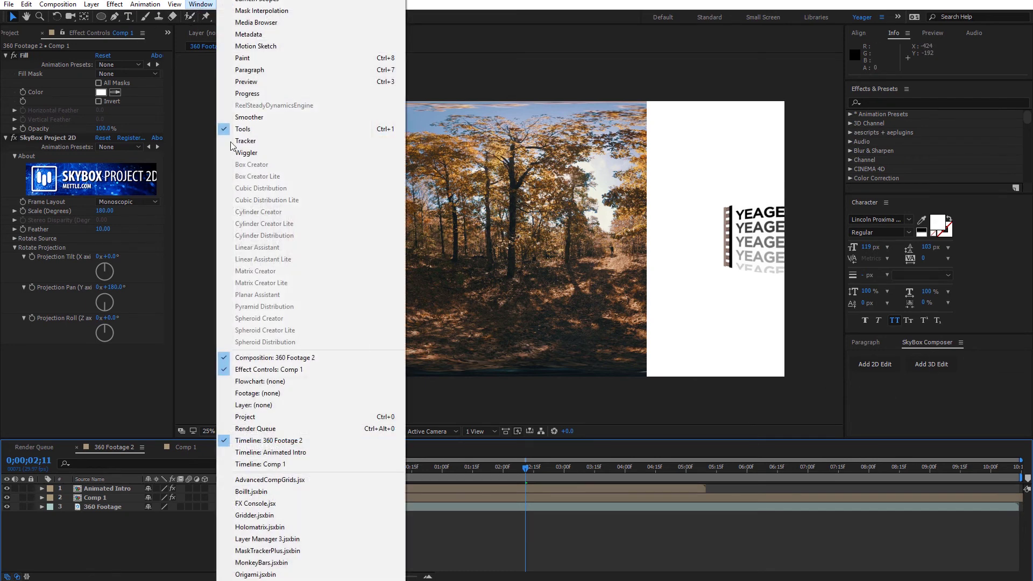
left_click(944, 387)
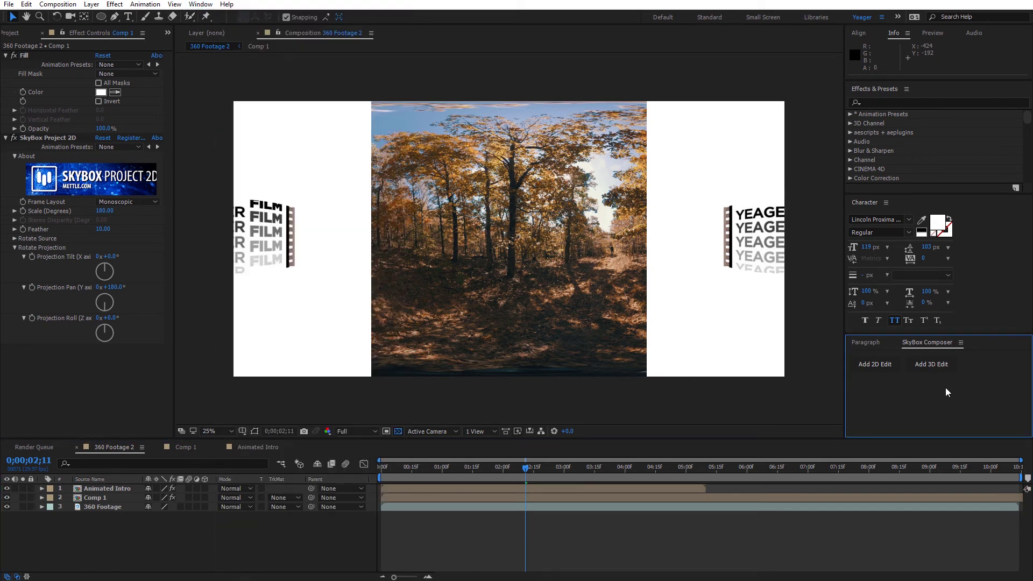
left_click(876, 365)
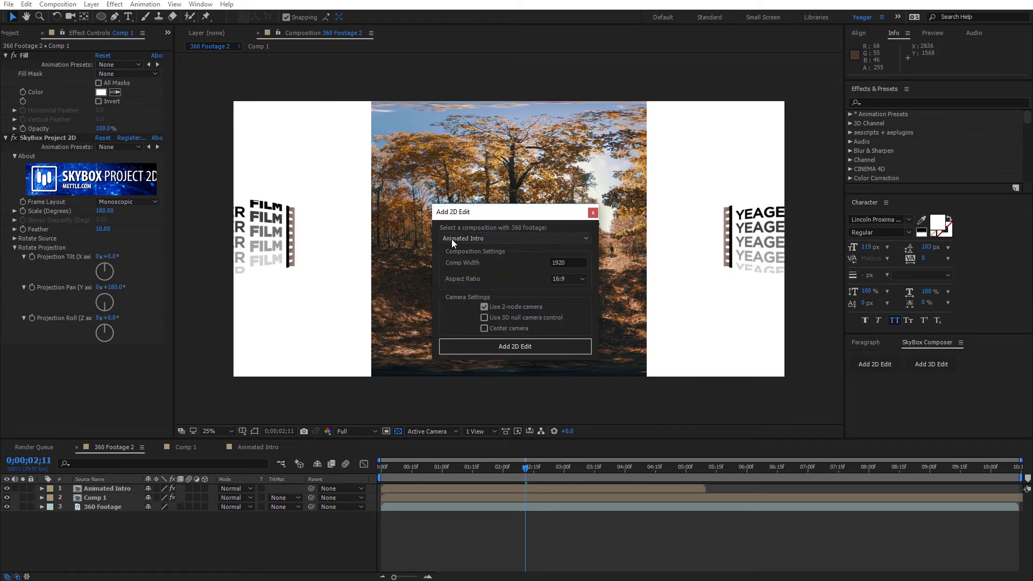
left_click(459, 238)
left_click(473, 259)
left_click(540, 346)
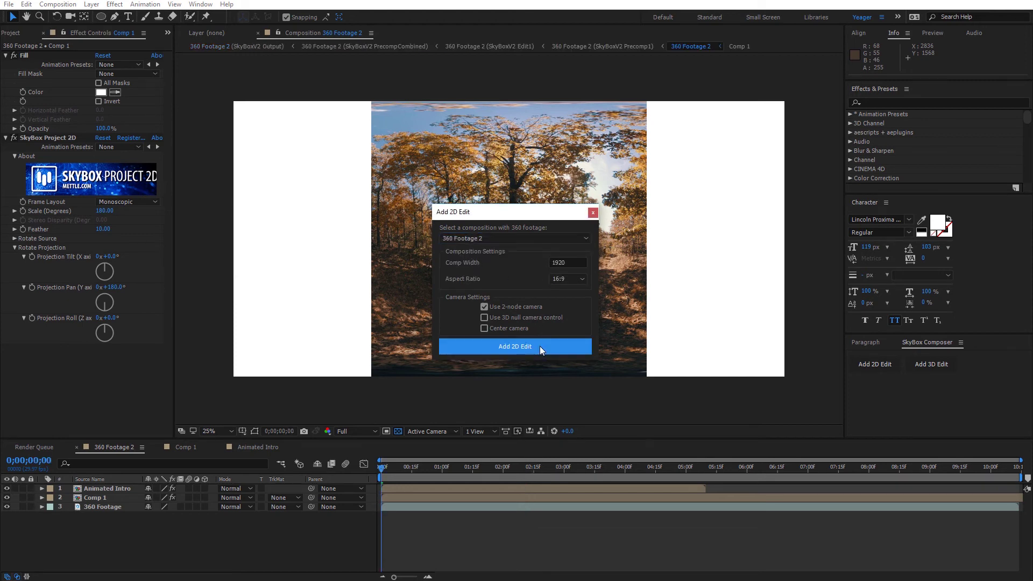
Zoom the viewer to 50% and orbit the camera around the forest.
key("period")
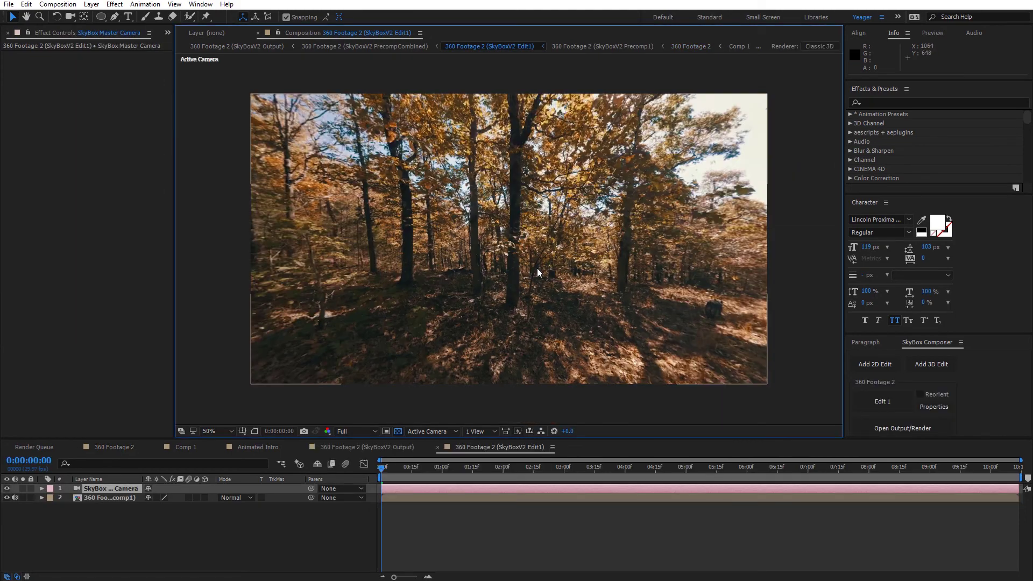
key("c")
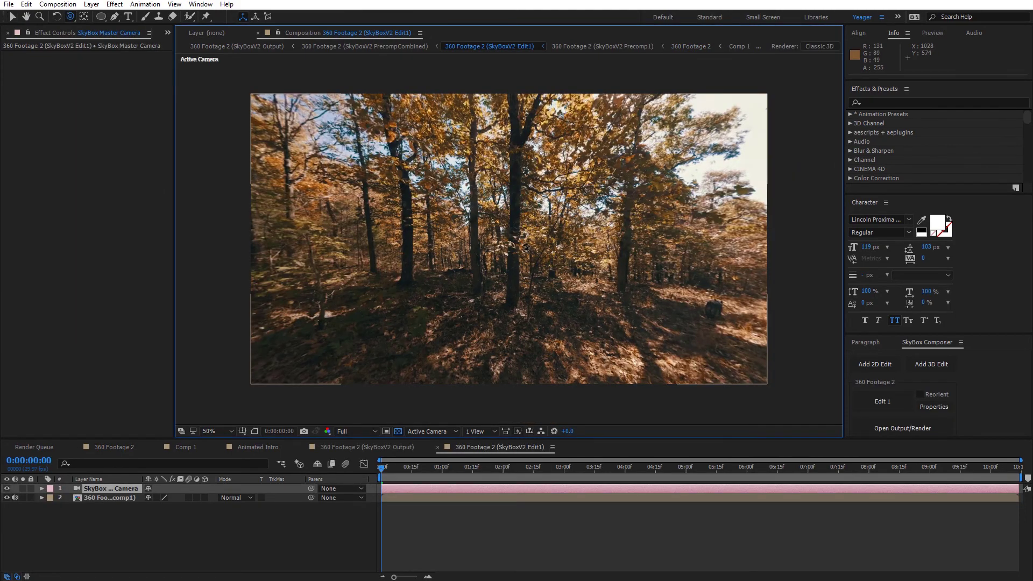
left_click_drag(526, 248, 560, 244)
Scrub to 0:00:03:25 and orbit to the YEAGER FILM logo, then back.
left_click(508, 470)
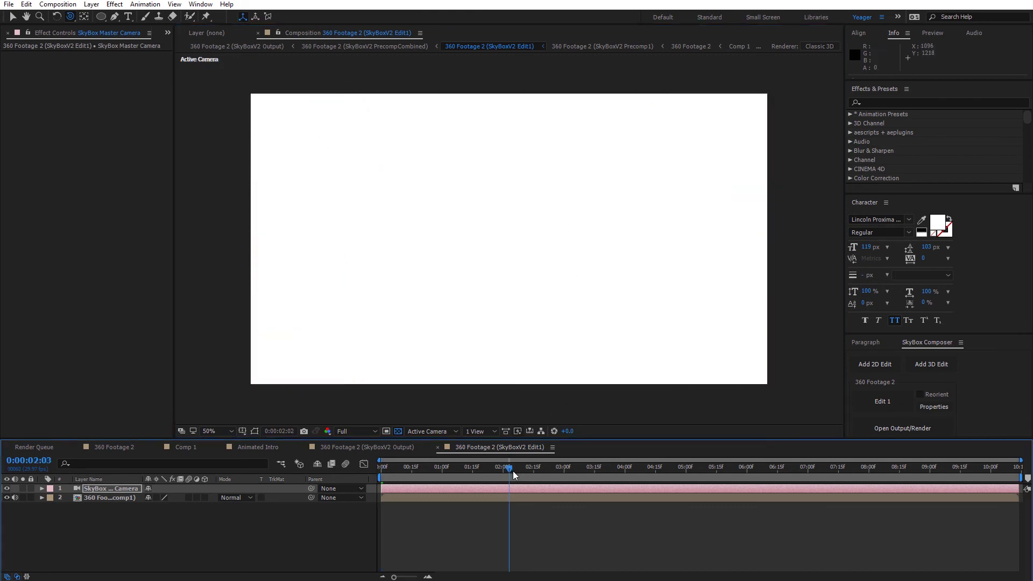
left_click_drag(512, 470, 614, 471)
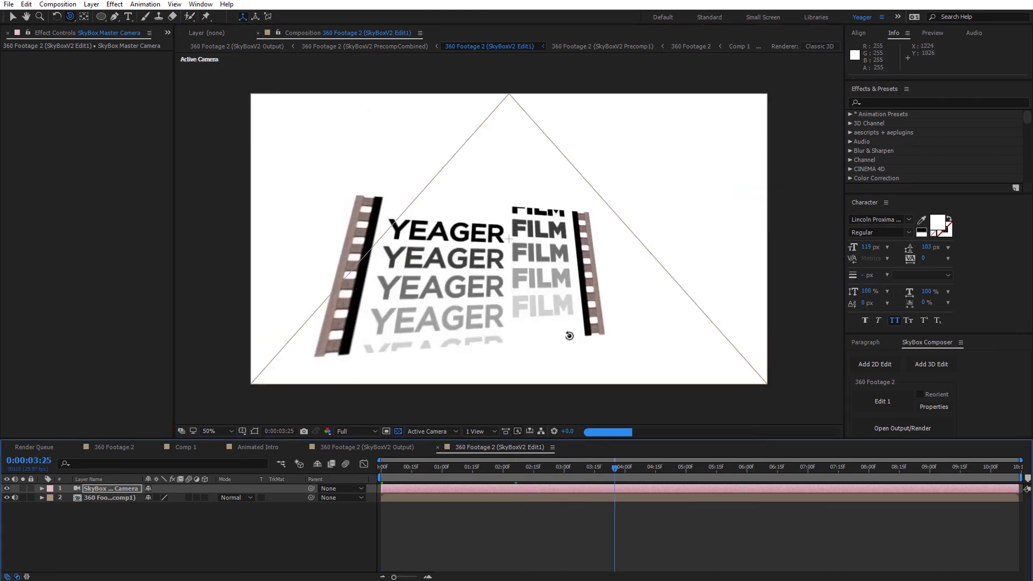
left_click_drag(569, 335, 554, 297)
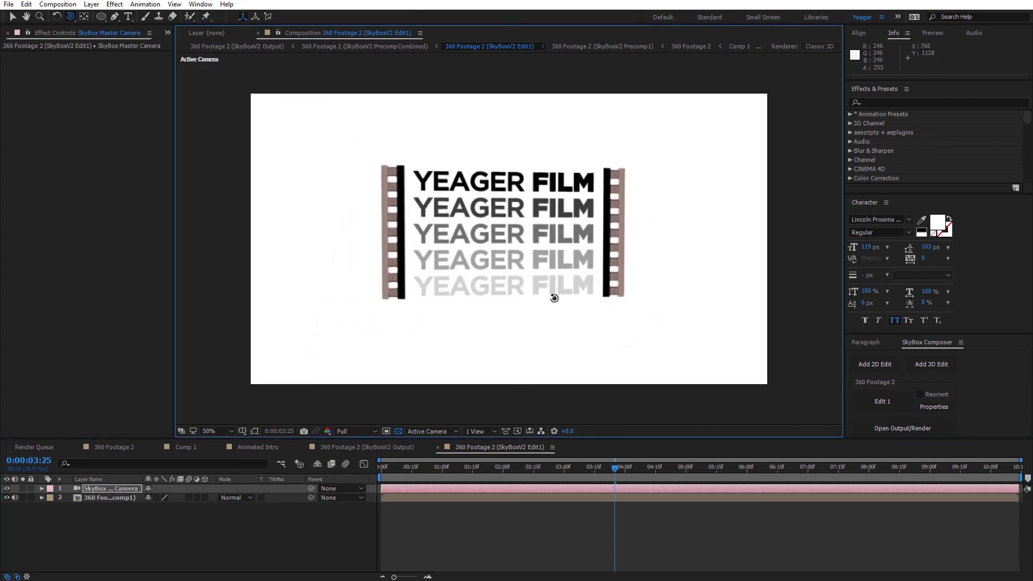
left_click_drag(667, 299, 493, 269)
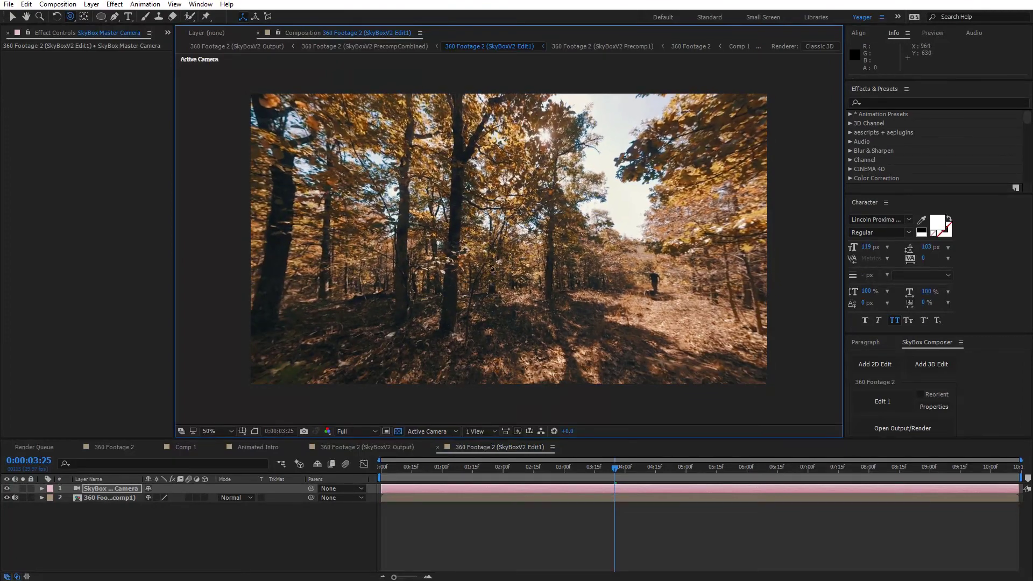
Switch to the 360 Footage 2 composition tab in the timeline.
left_click(138, 446)
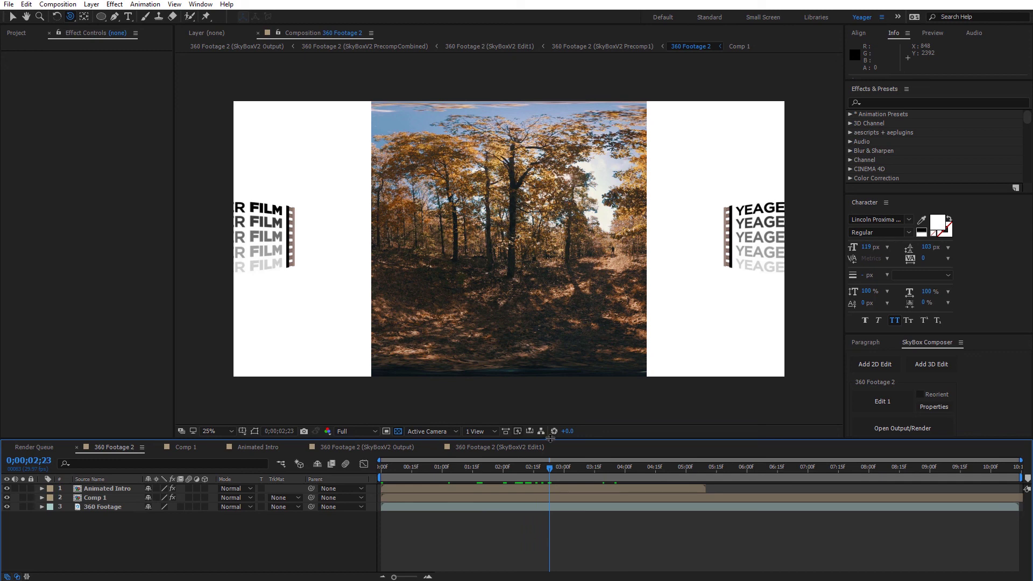